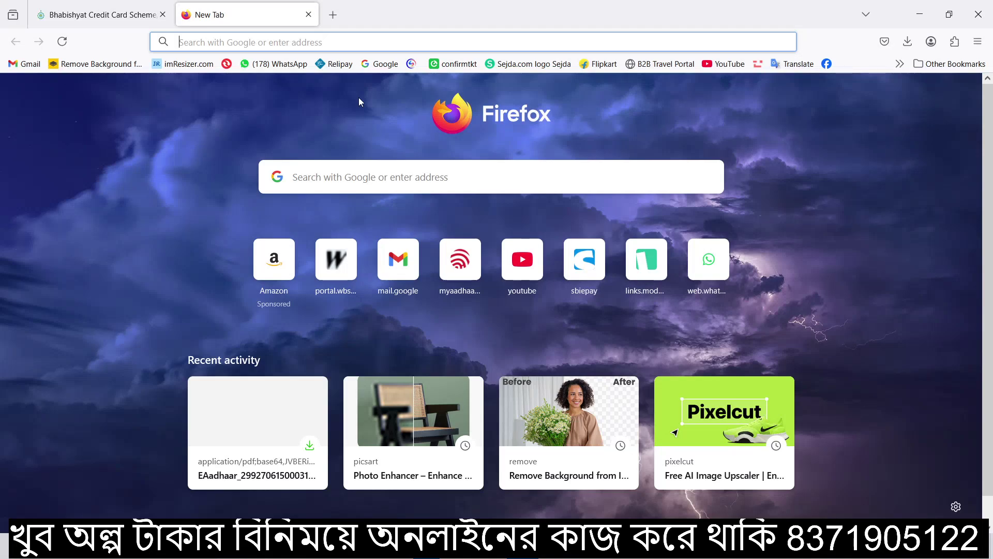
Search Google for "bhabishyat credit card" and open the official Bhabishyat Credit Card Scheme, West Bengal website
click(385, 66)
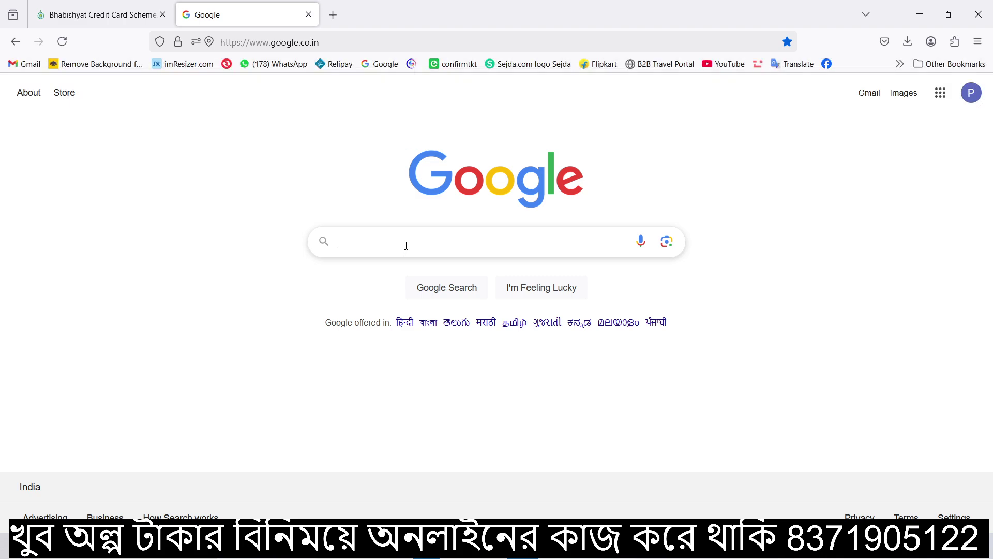
click(470, 244)
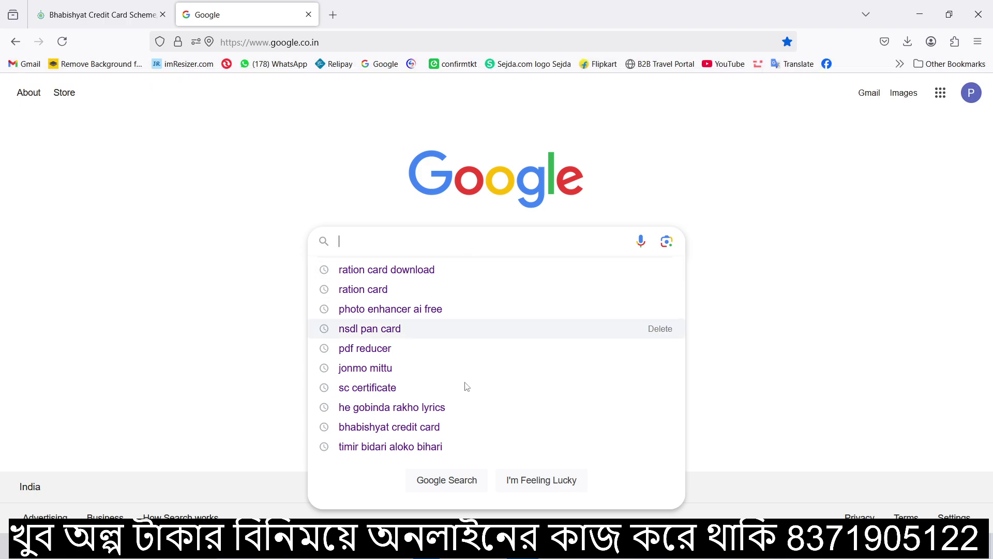
click(444, 428)
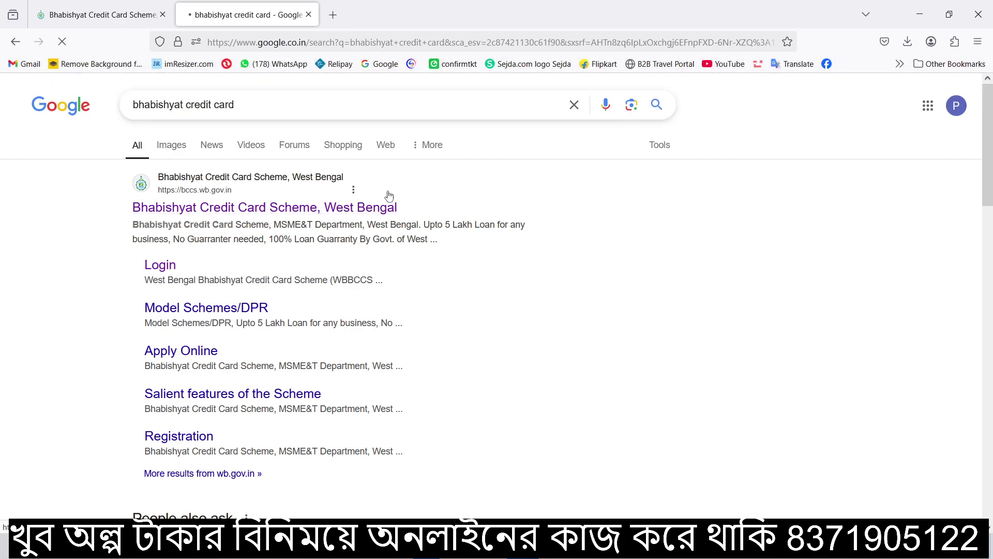
click(364, 206)
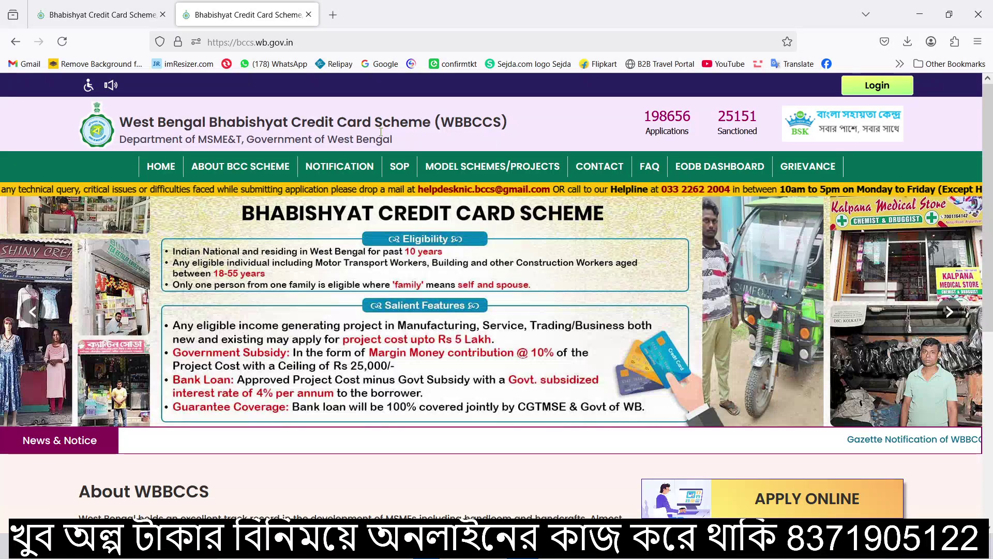
Look over the scheme's home page and open its Model Schemes/Projects page
scroll(381, 132, down, 4)
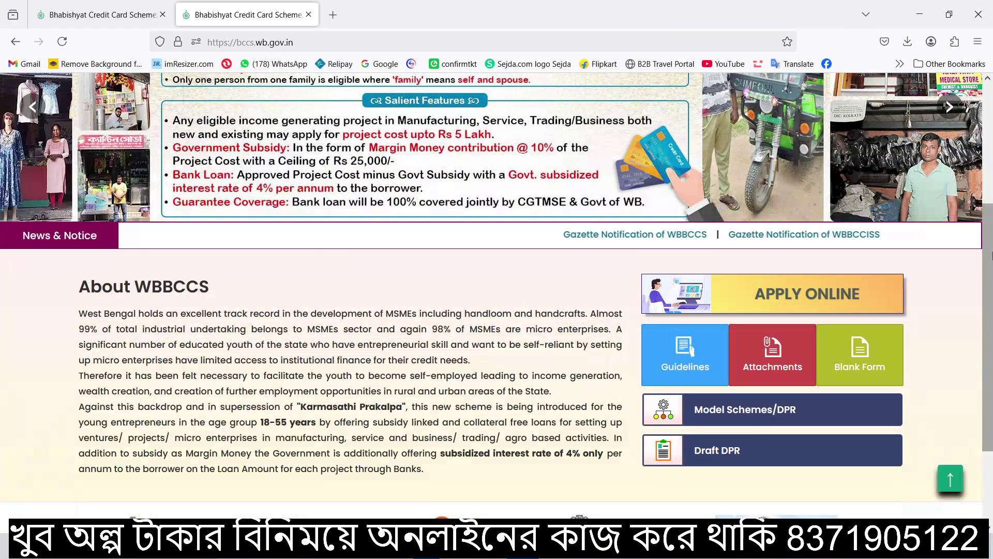
scroll(220, 189, up, 1)
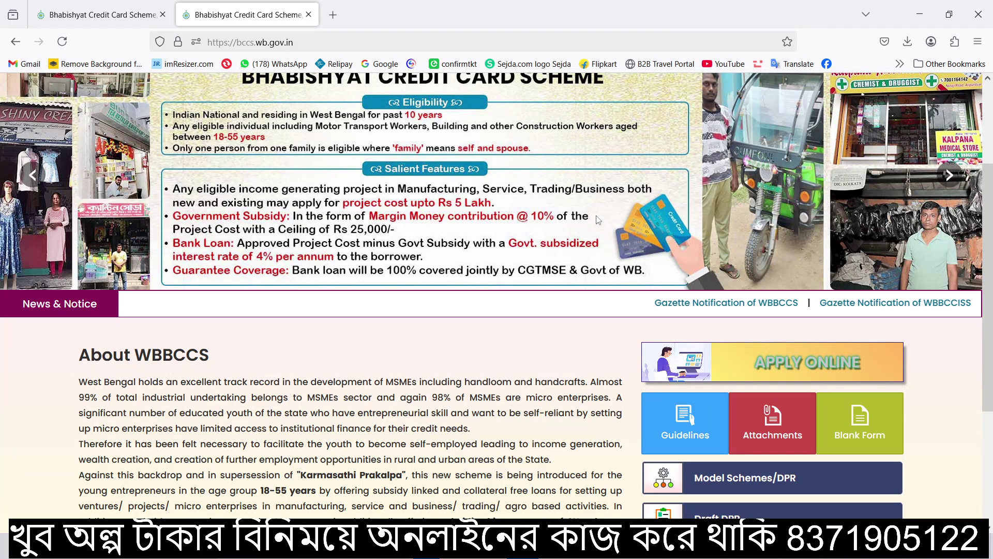
scroll(599, 220, up, 3)
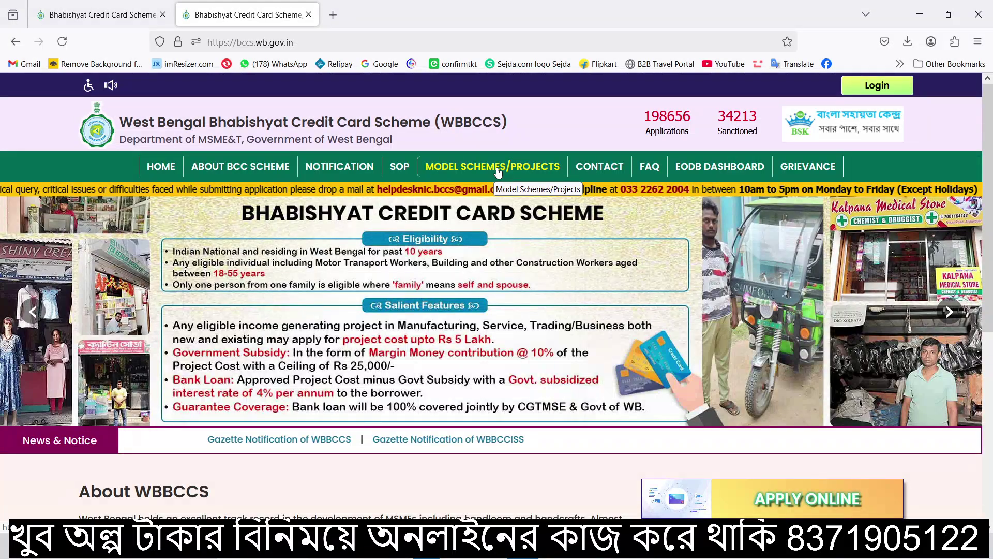
click(498, 171)
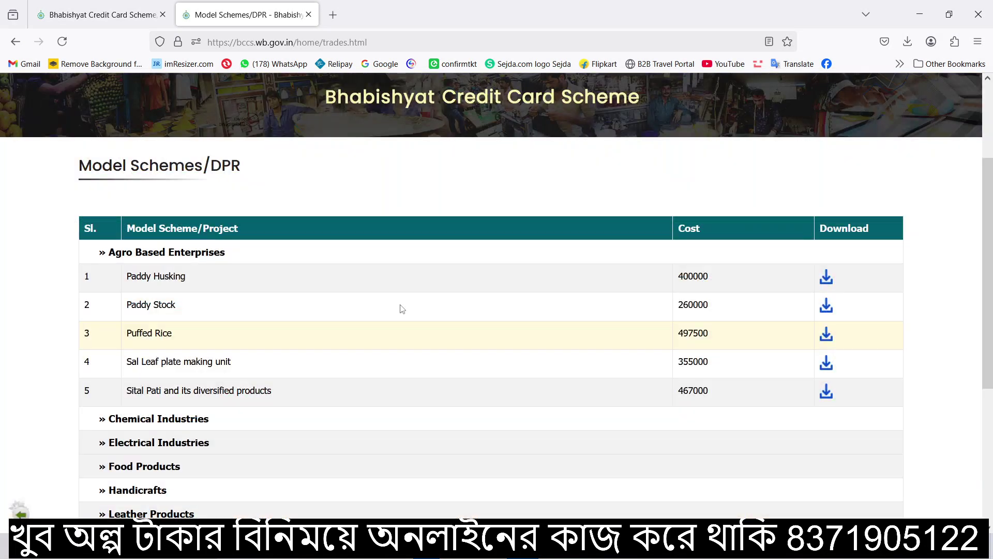
Download the Cyber cafe project report listed under Service & Repairing Enterprises and open the downloaded file
scroll(402, 308, down, 1)
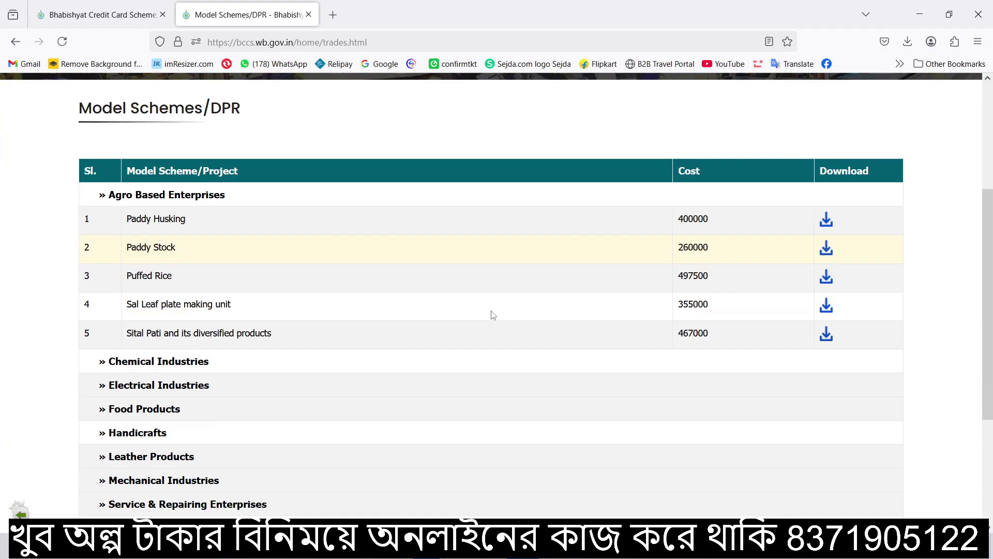
scroll(493, 315, down, 1)
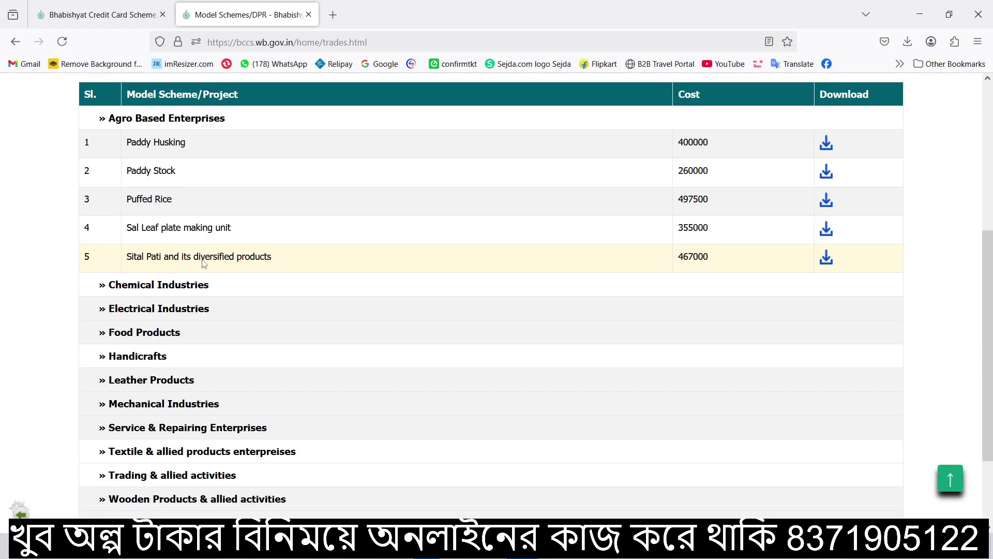
scroll(137, 337, down, 1)
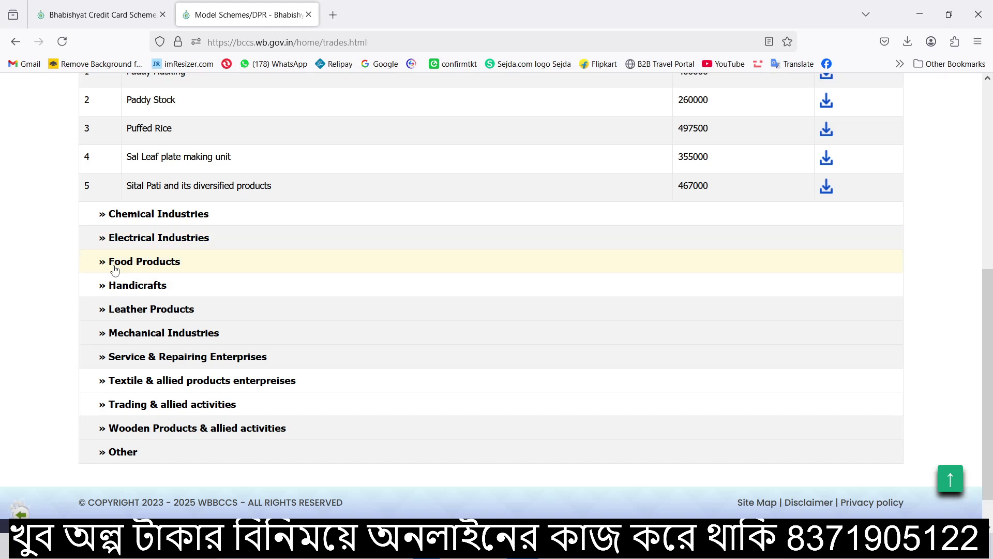
scroll(114, 269, down, 1)
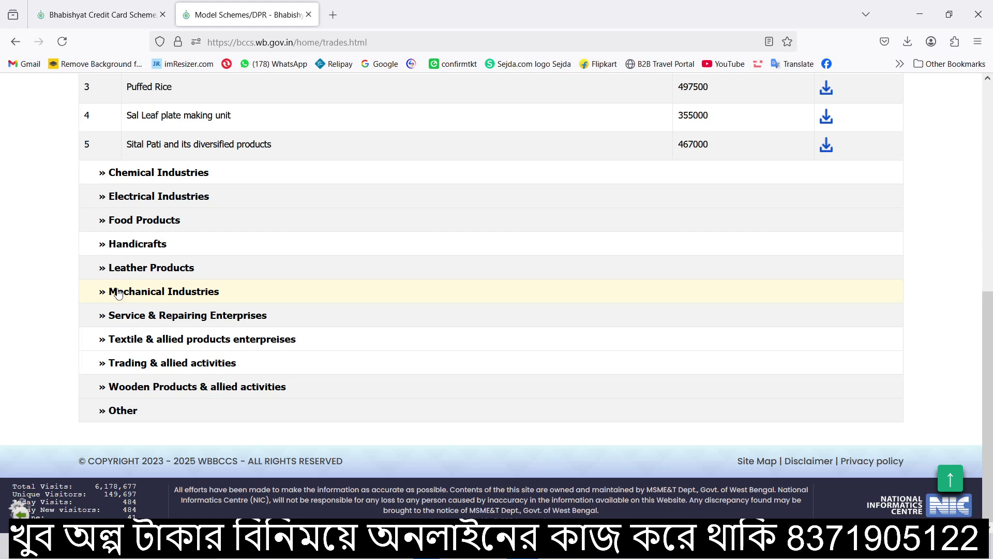
click(228, 315)
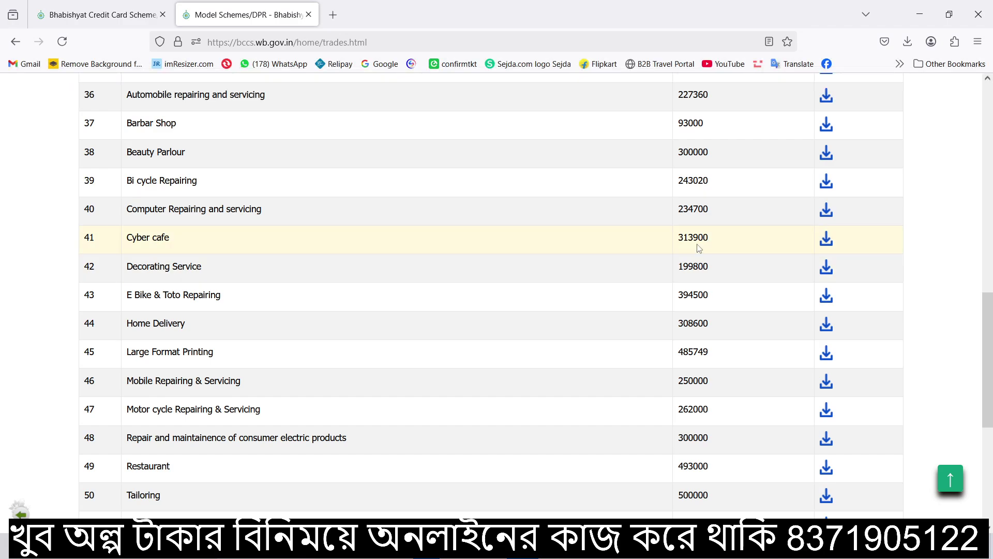
click(826, 239)
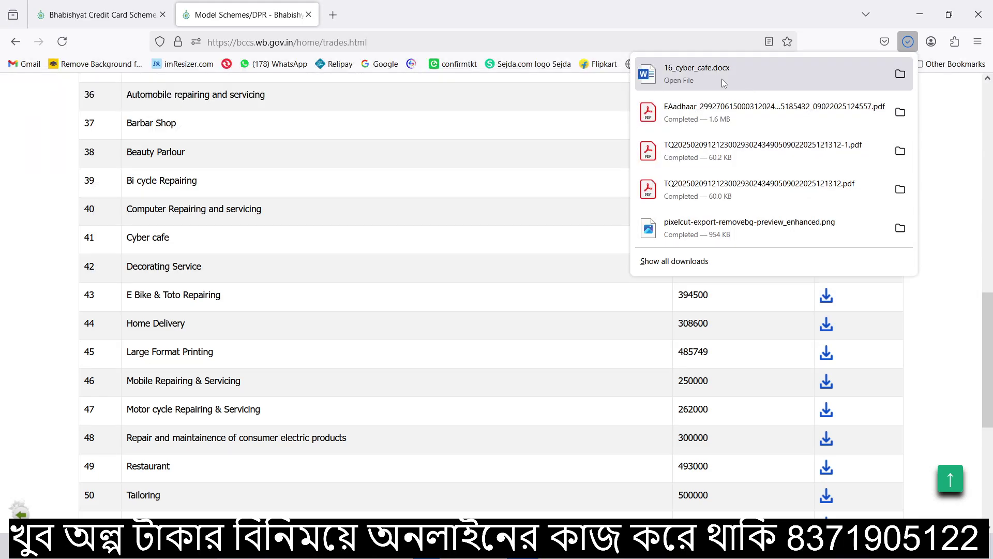
click(722, 79)
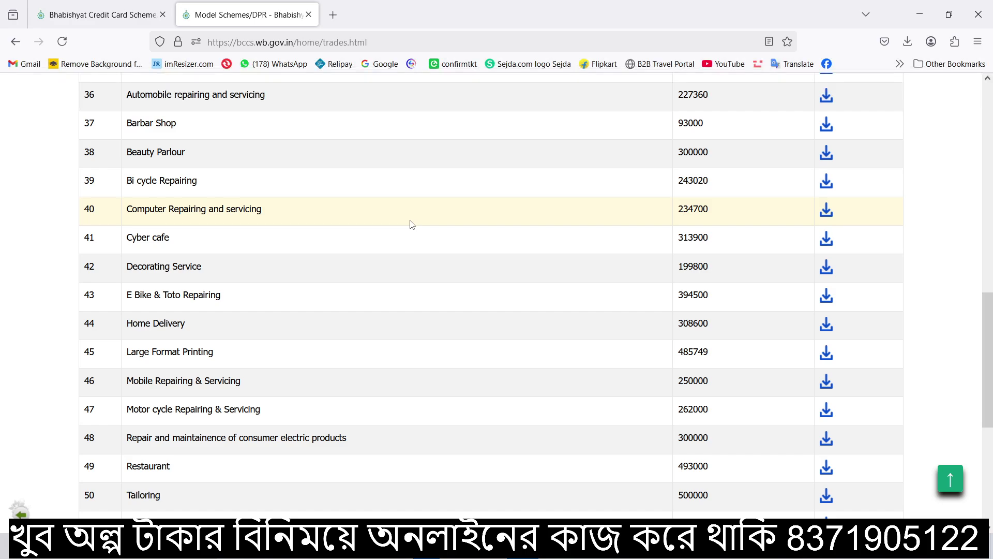
Open the scheme's application form from the applicant's login dashboard, closing the spare browser tab
scroll(409, 222, down, 3)
scroll(381, 328, up, 20)
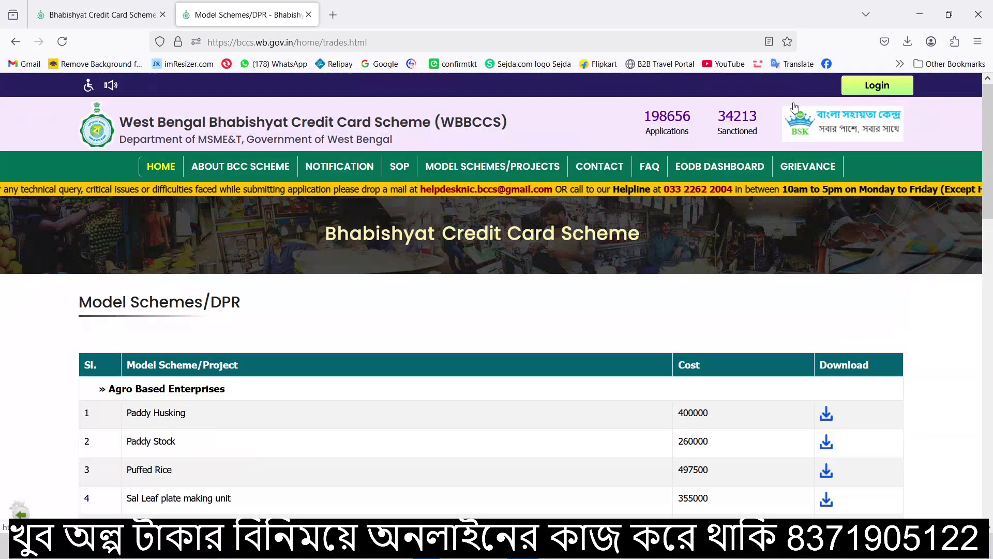
click(879, 86)
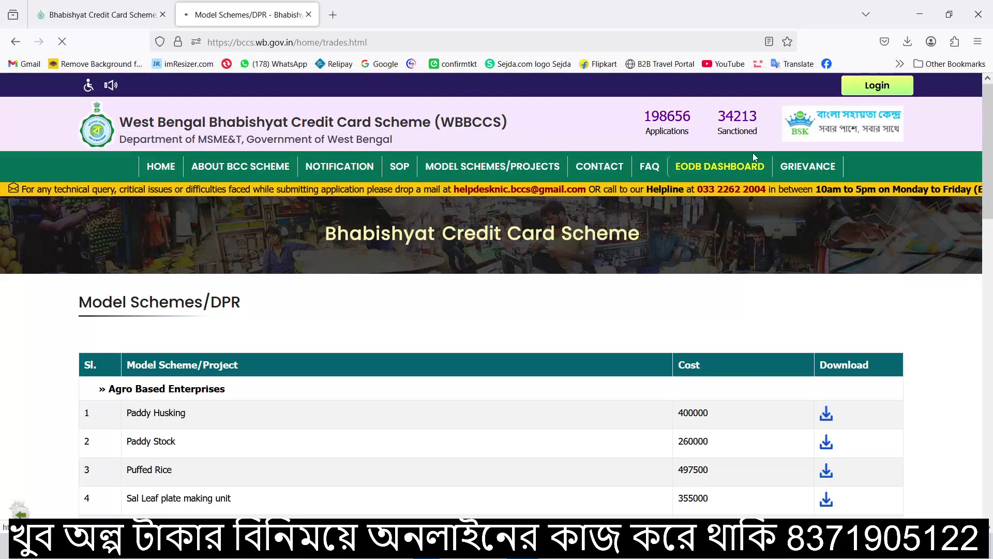
click(698, 167)
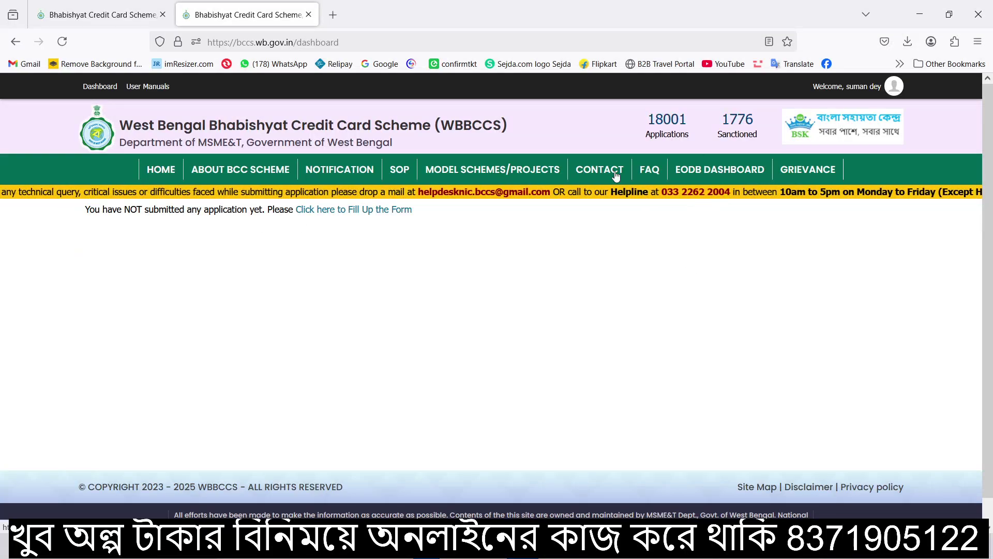
click(163, 14)
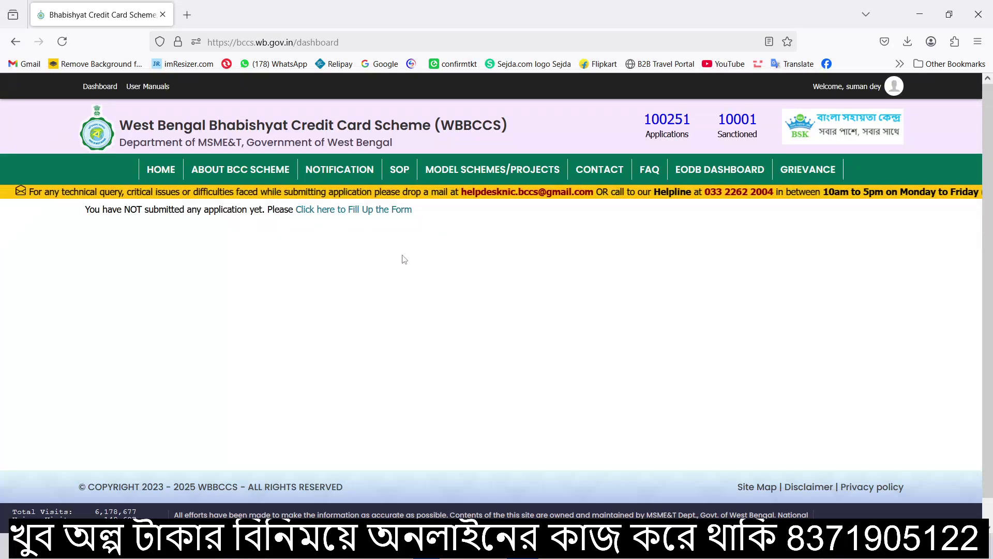
click(354, 214)
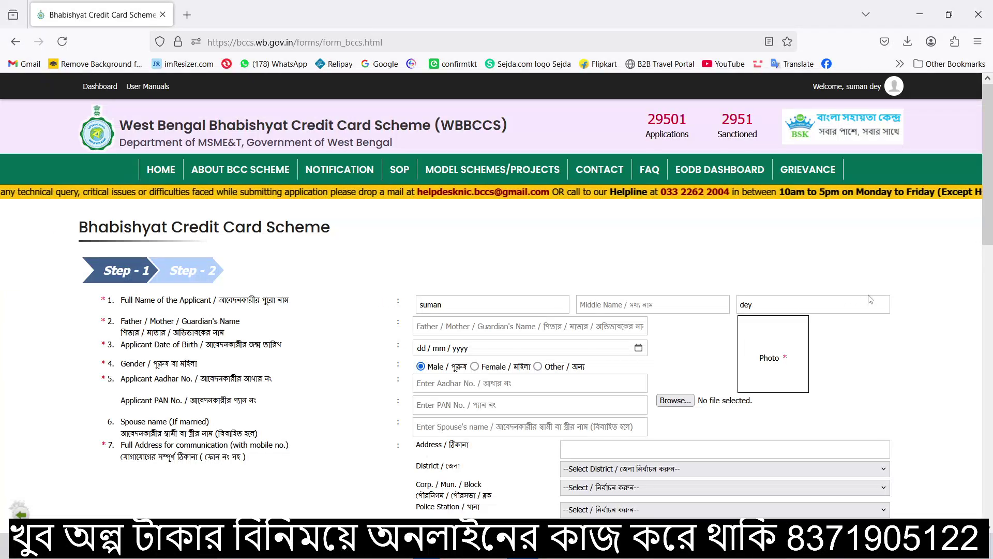
Fill in the address line of the applicant's communication address and set its district to NADIA
scroll(536, 259, down, 2)
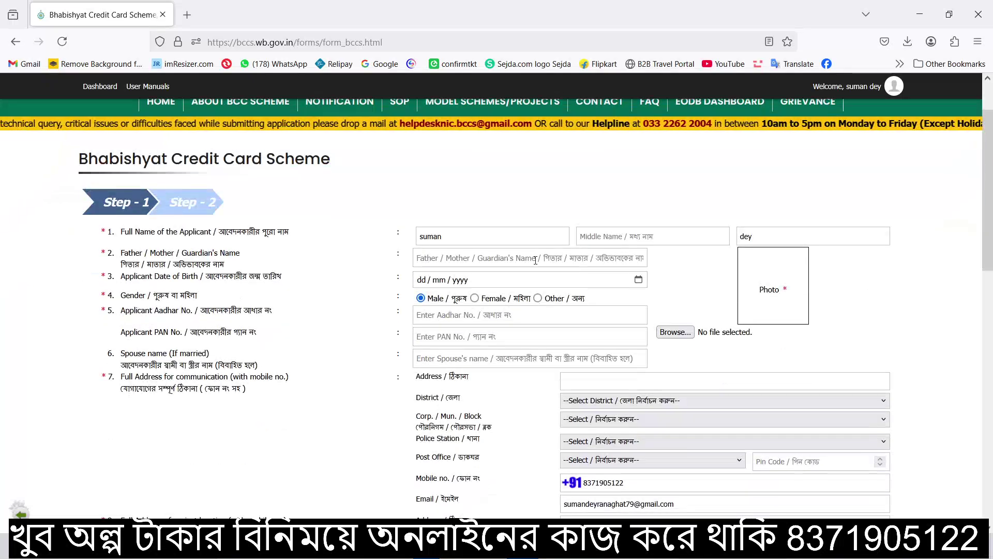
scroll(533, 249, down, 2)
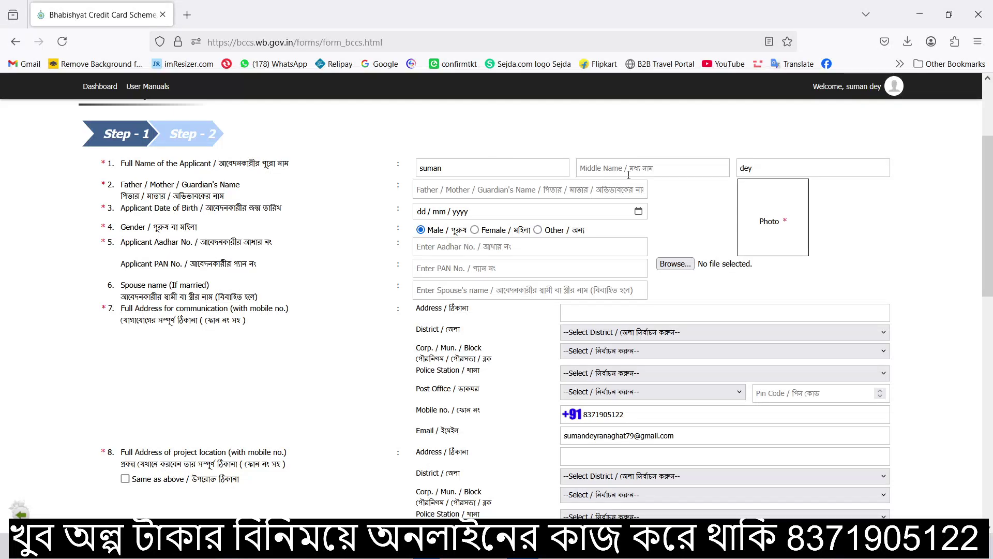
click(667, 171)
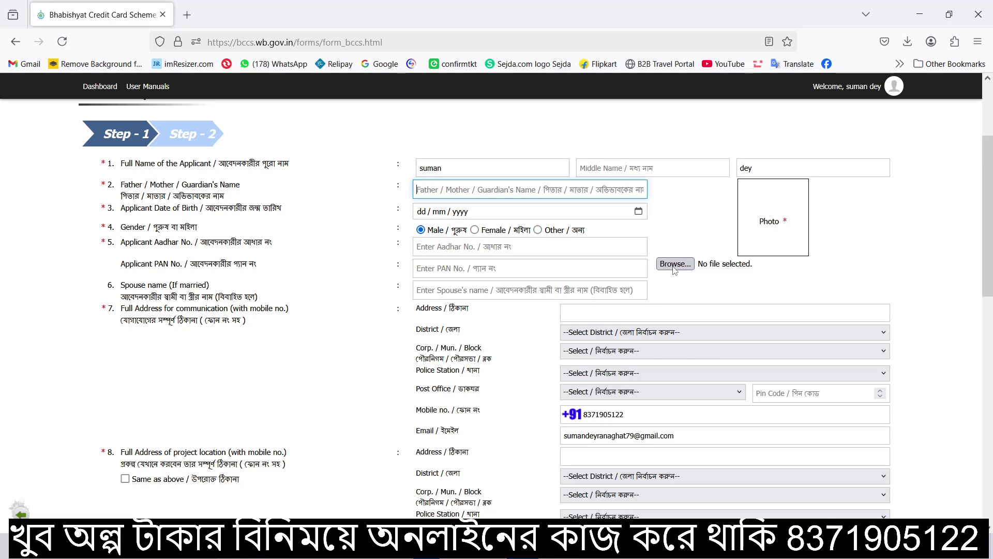
scroll(453, 238, down, 1)
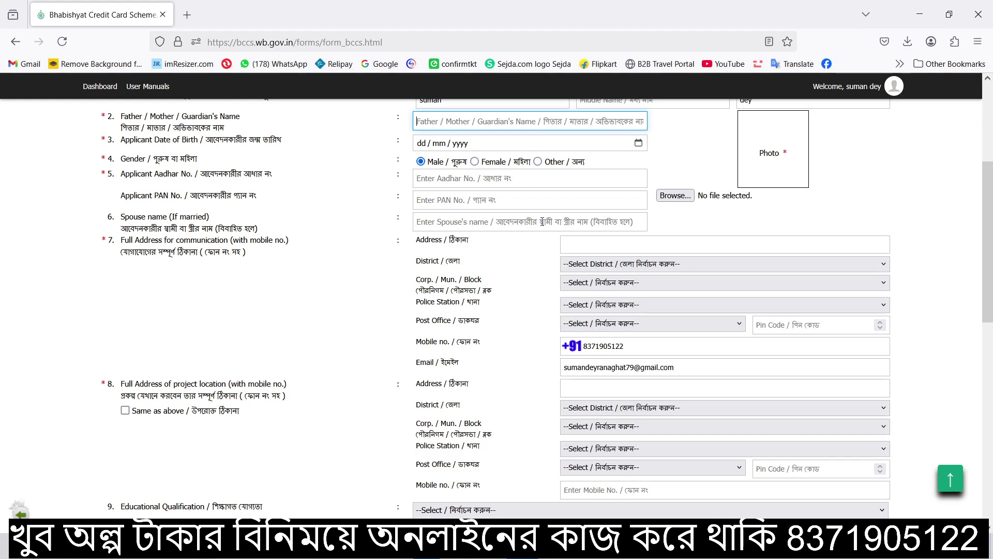
scroll(541, 225, down, 2)
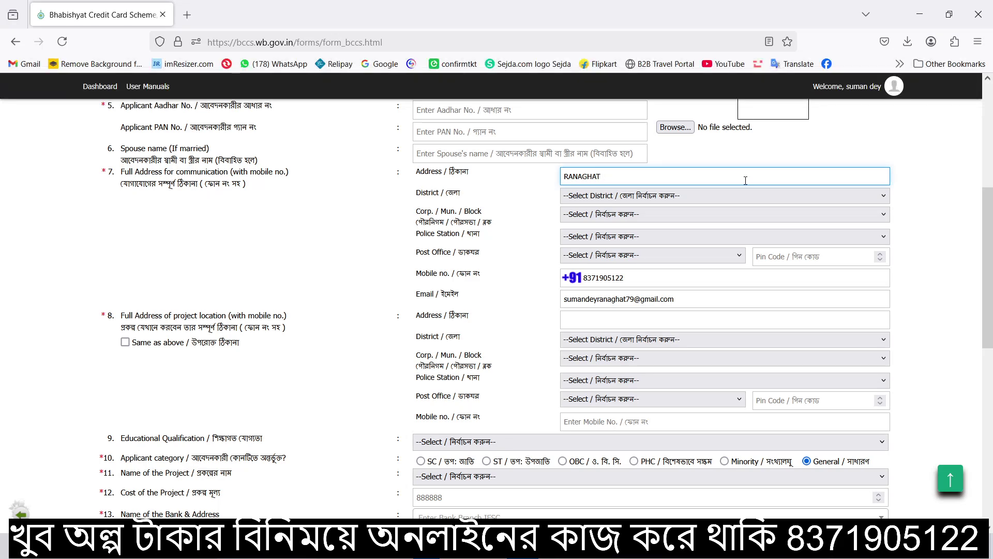
click(651, 201)
scroll(650, 375, down, 1)
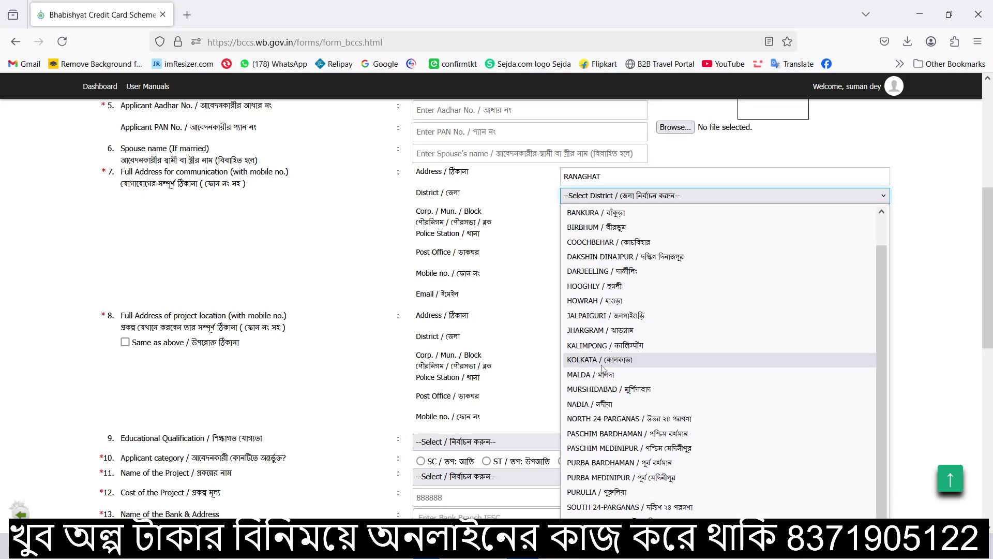
click(610, 404)
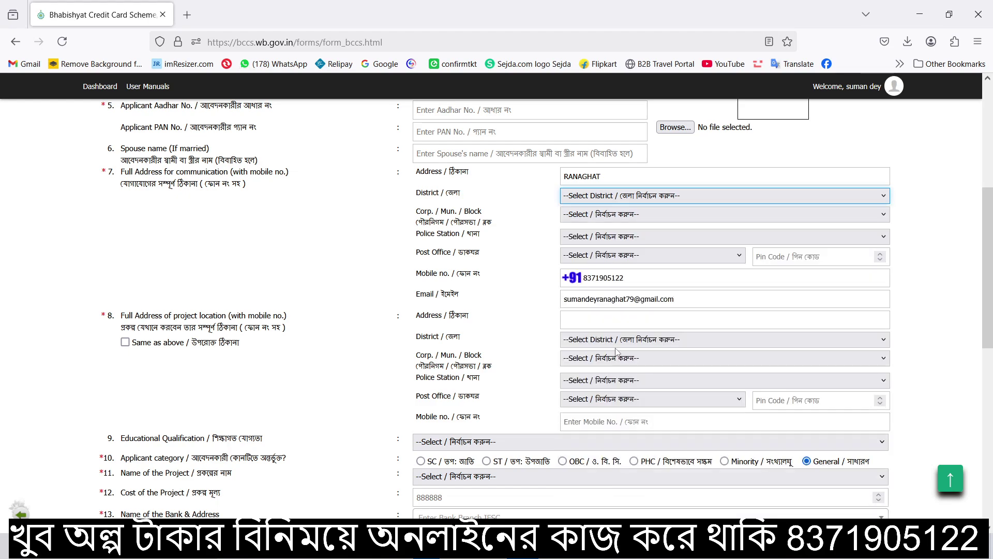
Set the communication address's Corp./Mun./Block to COOPERS CAMP MUNICIPALITY and its ward number to 6
click(614, 217)
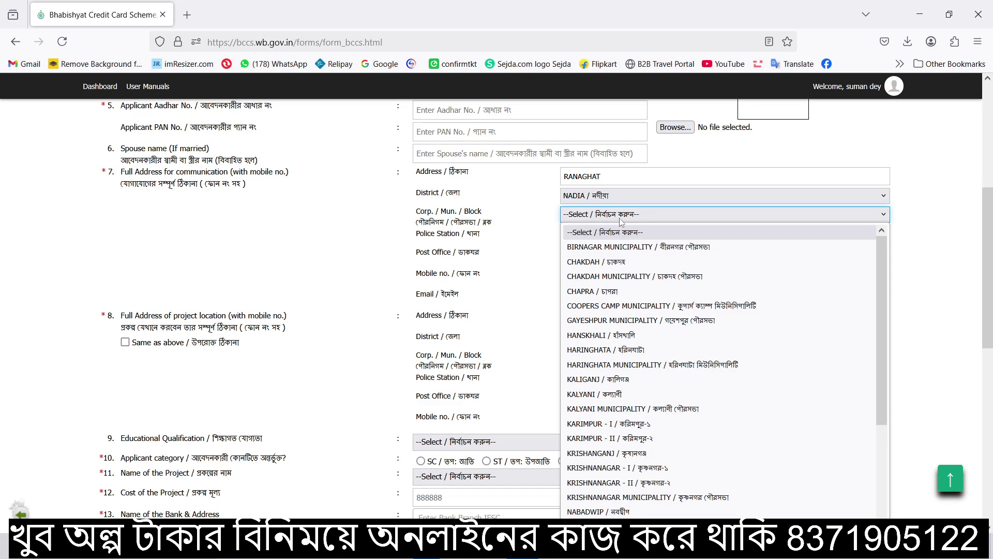
scroll(649, 439, down, 2)
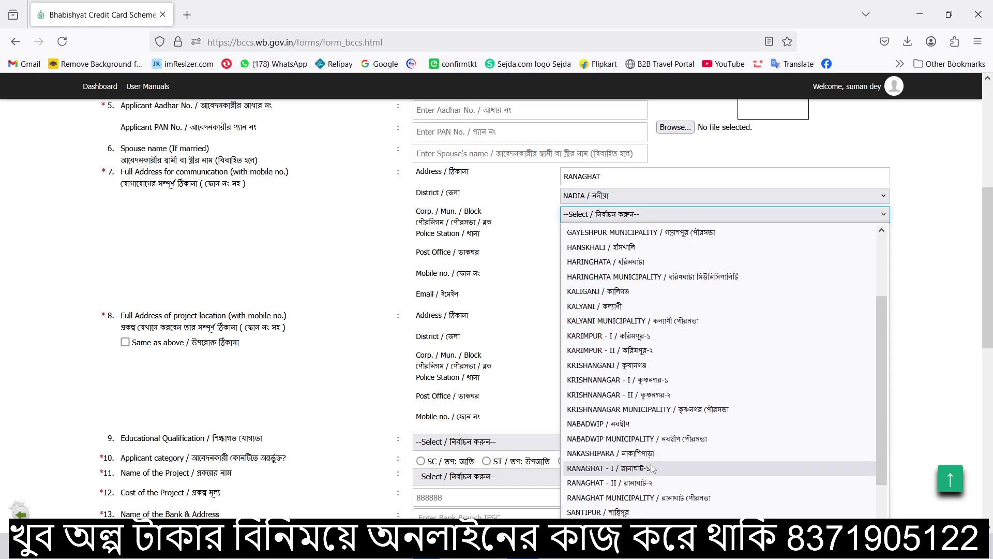
scroll(656, 471, down, 1)
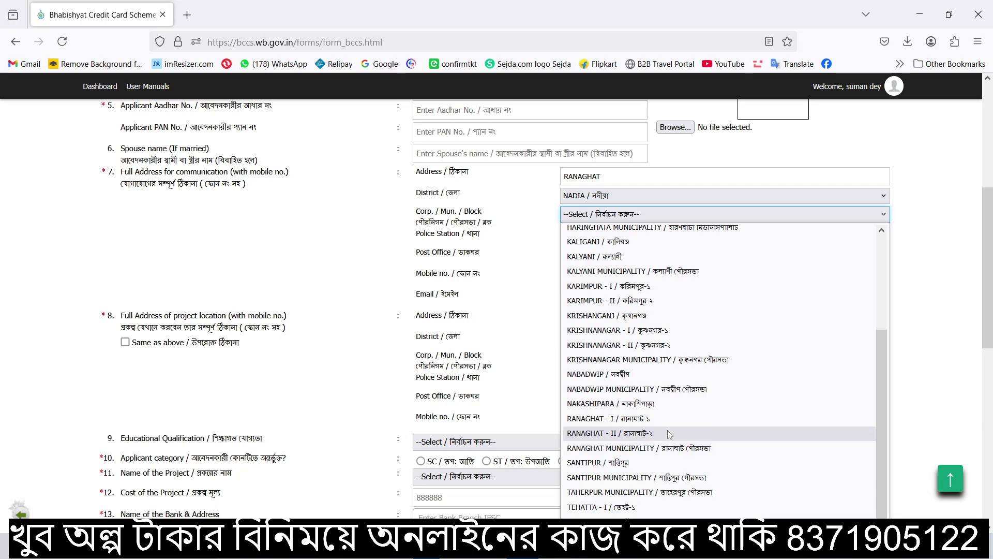
scroll(669, 433, up, 3)
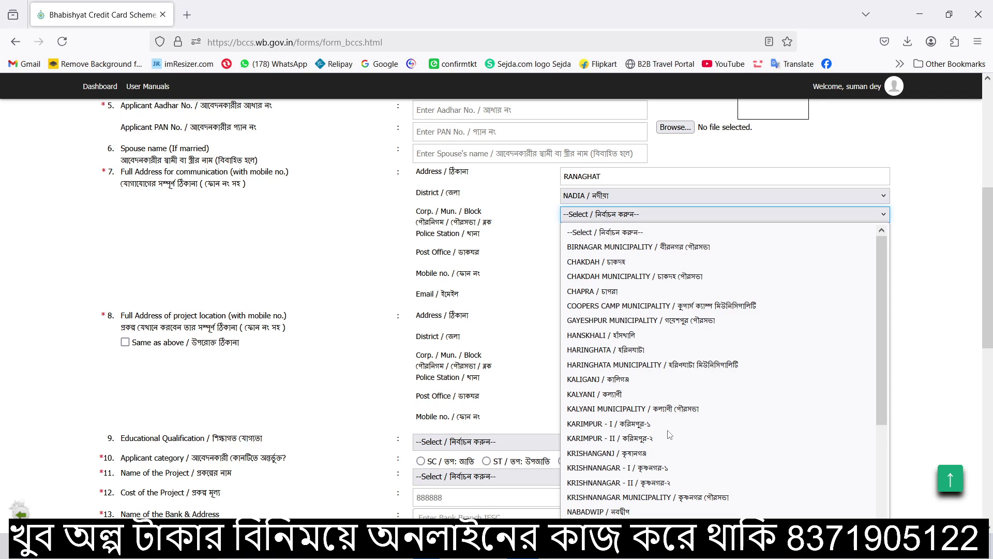
click(652, 306)
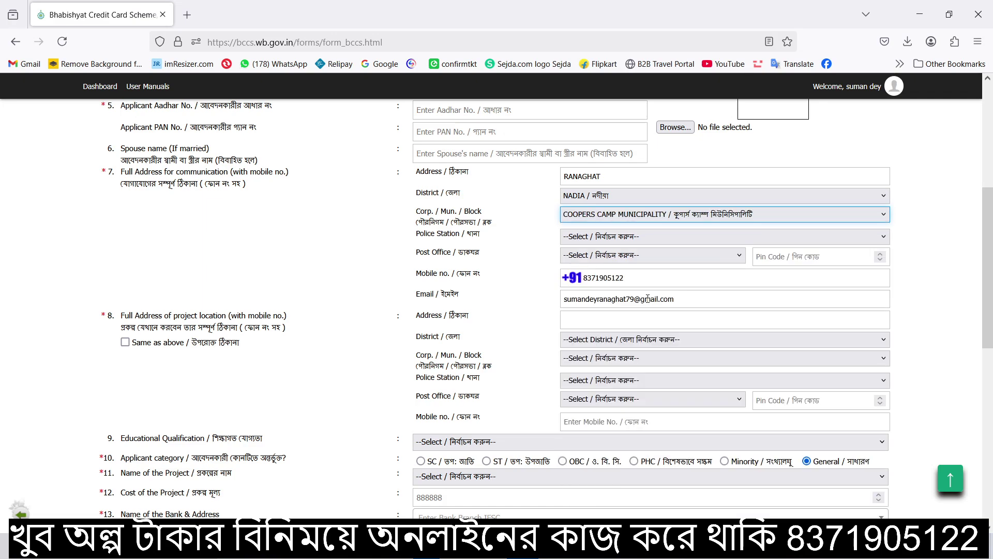
click(629, 237)
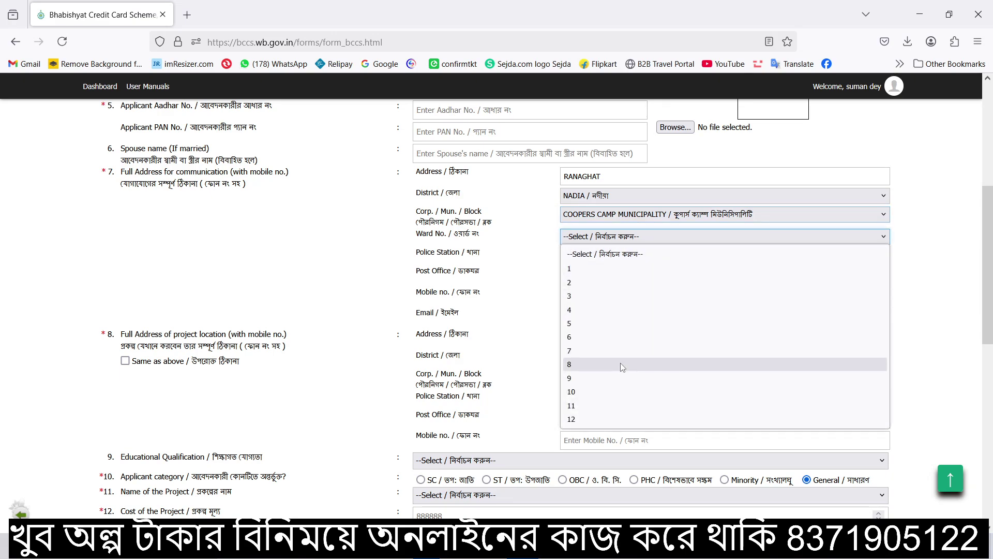
click(622, 338)
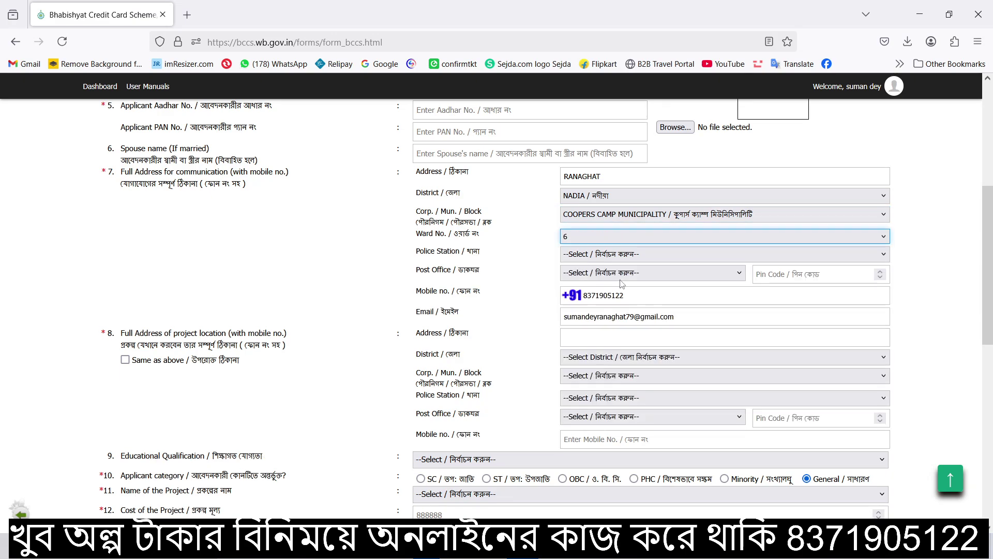
Set the communication address's police station to RANAGHAT
click(635, 254)
scroll(632, 388, down, 3)
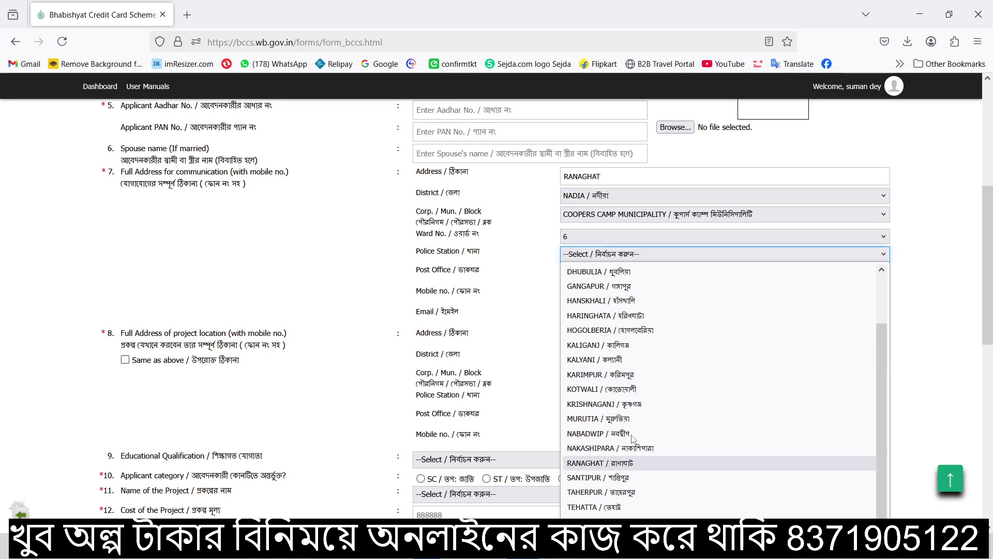
key(r)
scroll(631, 438, up, 3)
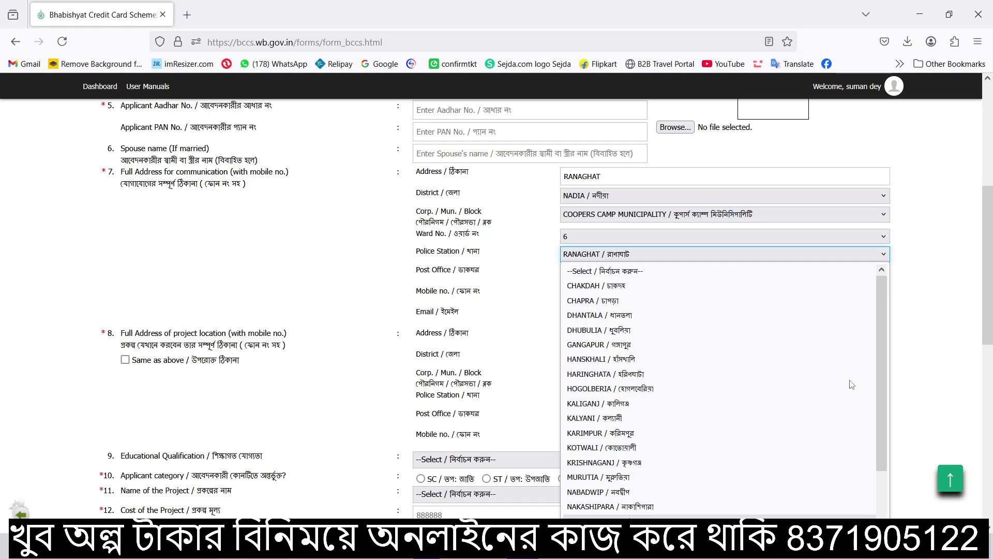
key(Escape)
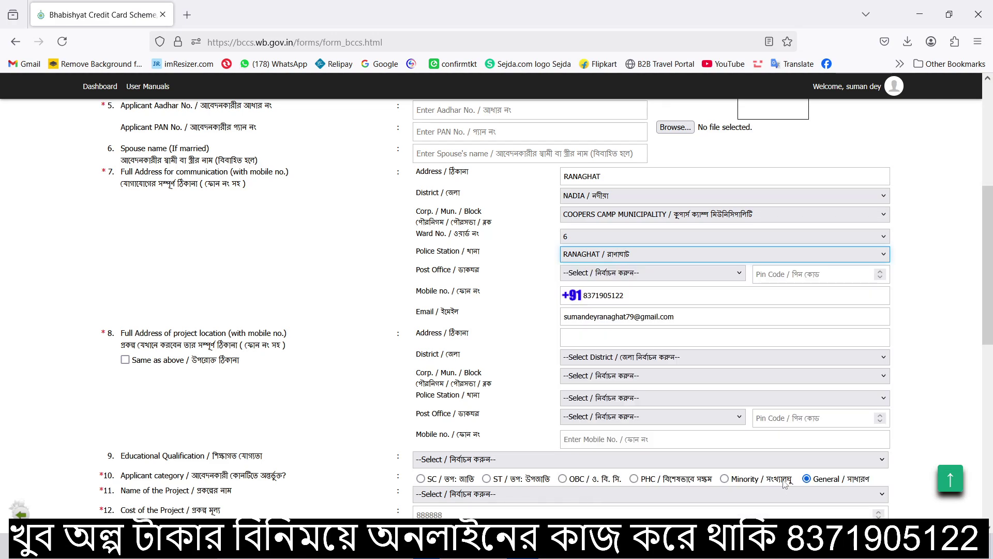
Set the communication address's post office to COOPERS CAMP S.O
click(651, 274)
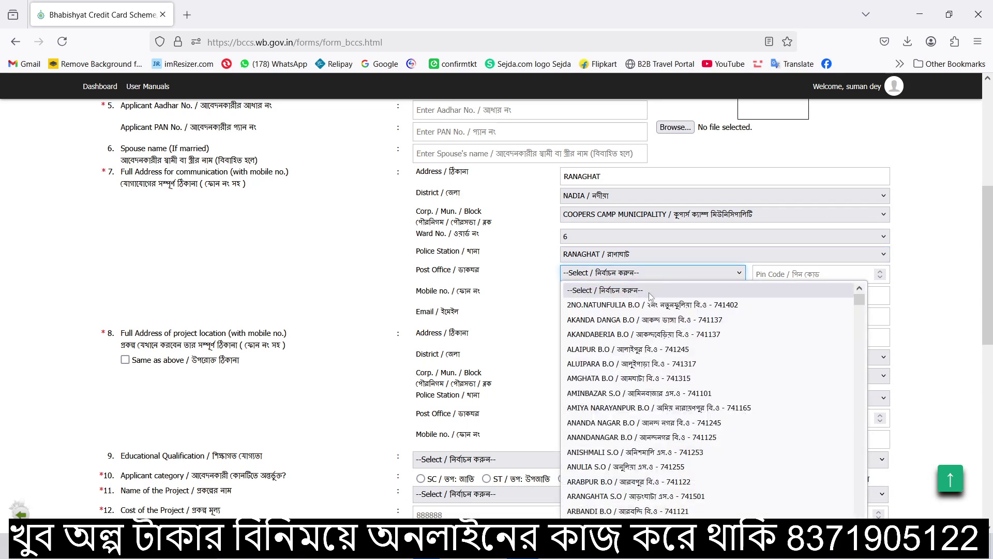
text(c)
key(Down)
key(Down)
key(Down)
key(Down)
key(Down)
key(Down)
key(Down)
key(Down)
key(Down)
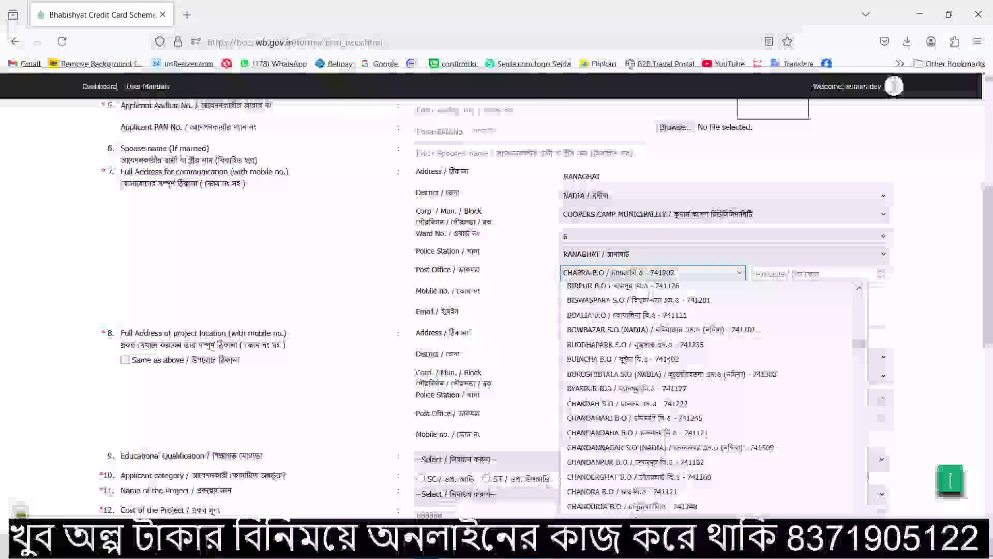
key(Down)
key(Down)
key(Down)
key(Down)
key(Down)
key(Down)
key(Down)
key(Down)
key(Down)
key(Down)
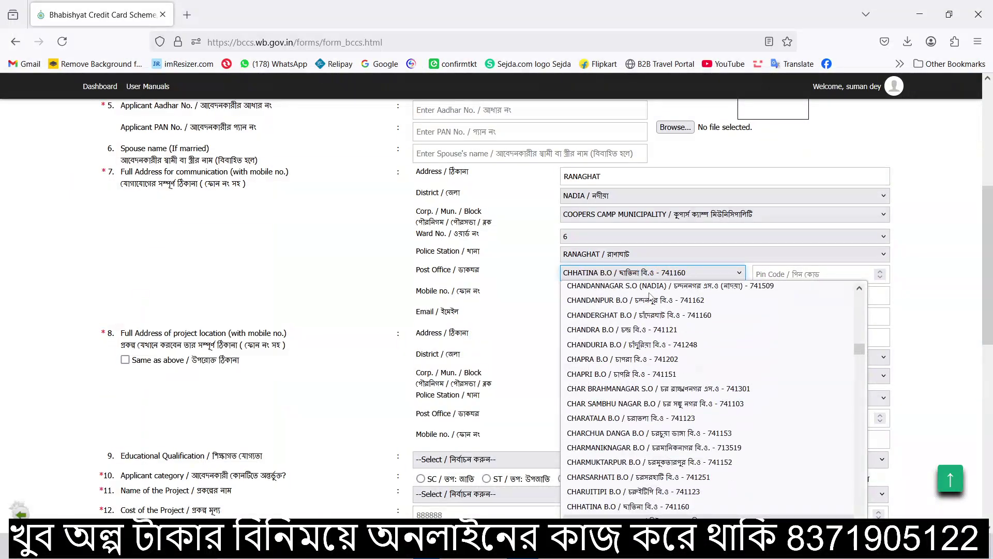
key(Down)
key(Down)
key(Down)
key(Down)
key(Down)
key(Down)
key(Down)
key(Down)
key(Down)
key(Down)
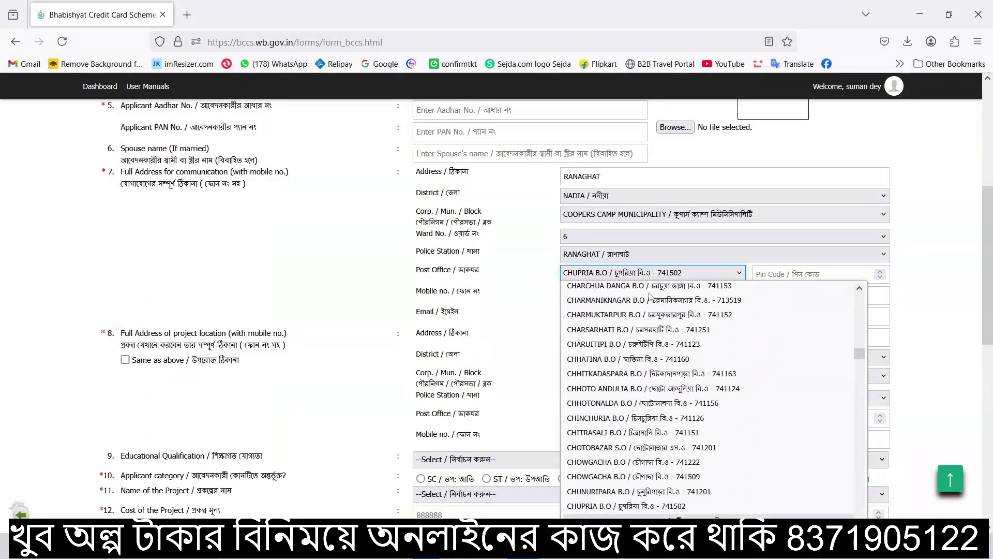
text(chan)
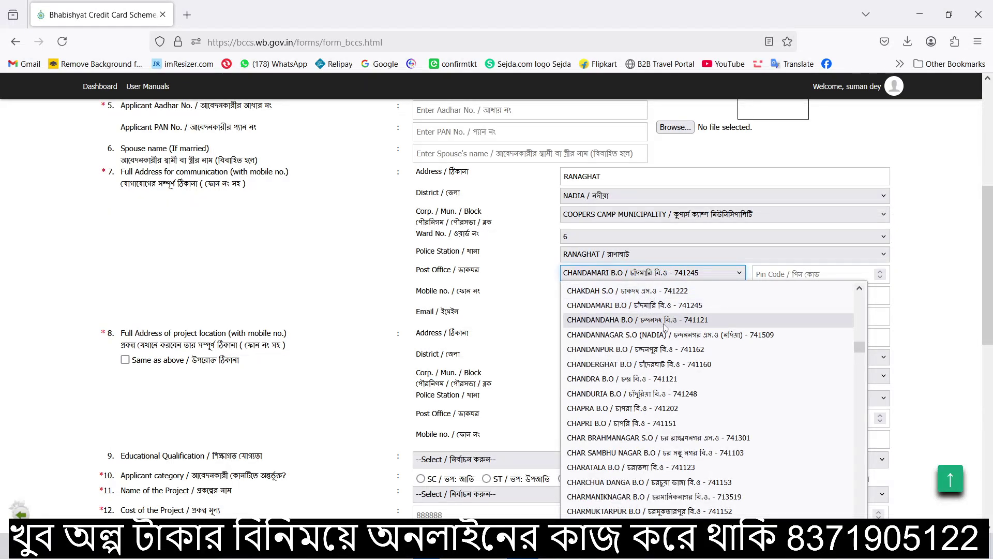
scroll(665, 327, up, 2)
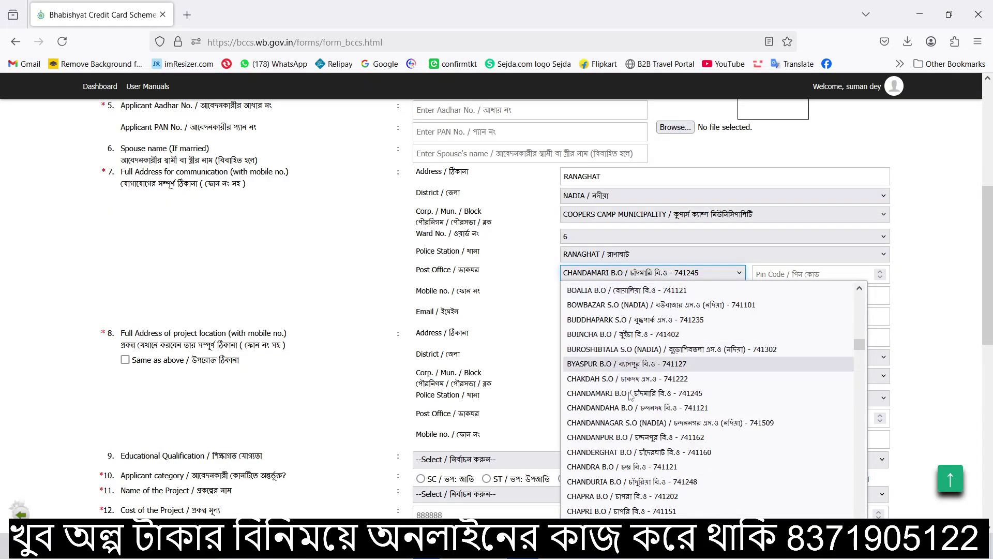
scroll(750, 459, down, 10)
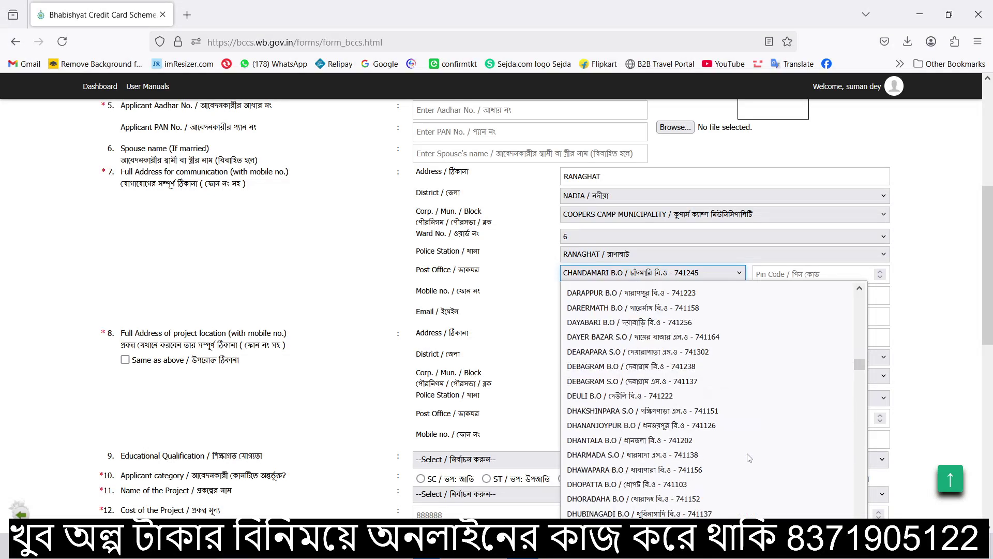
scroll(749, 459, up, 7)
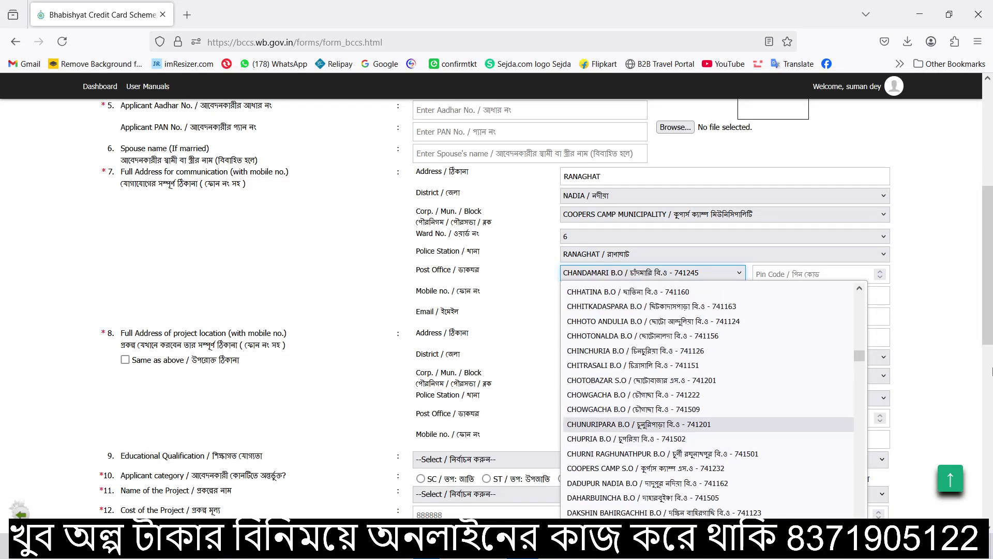
scroll(709, 455, up, 5)
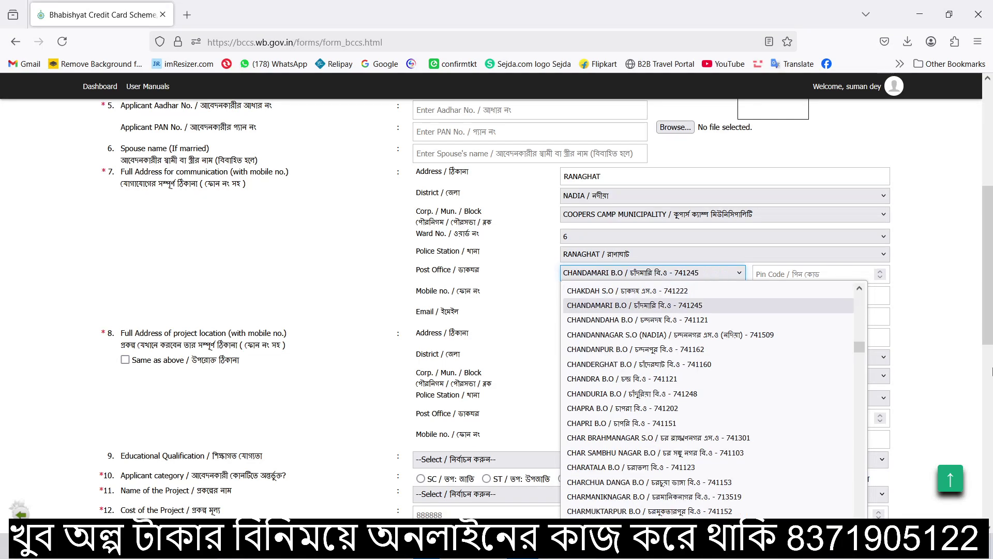
key(Down)
key(Down)
key(Down)
key(Down)
key(Down)
key(Down)
key(Down)
key(Down)
key(Down)
key(Down)
key(Down)
key(Down)
key(Down)
key(Down)
key(Down)
key(Down)
key(Down)
key(Down)
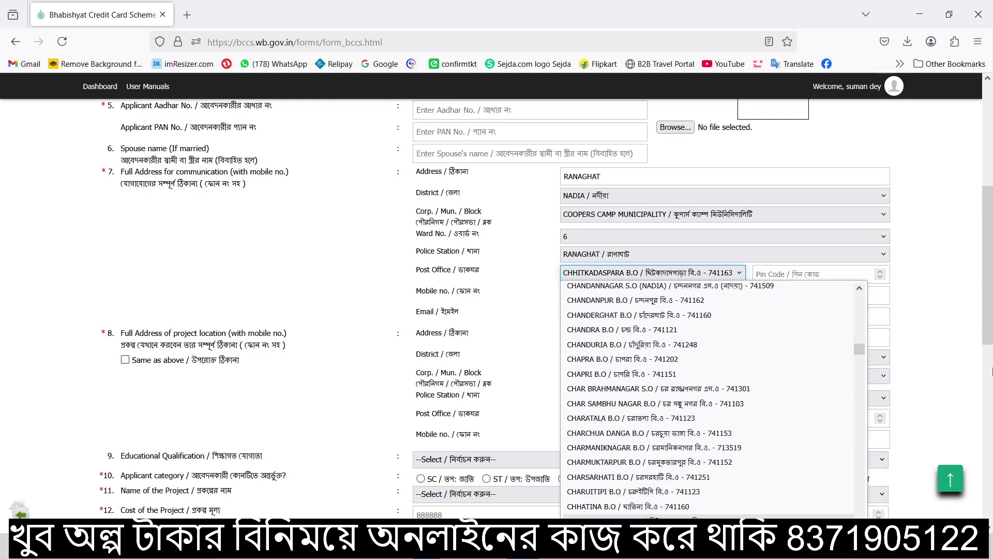
key(Down)
key(Down)
key(Down)
key(Down)
key(Down)
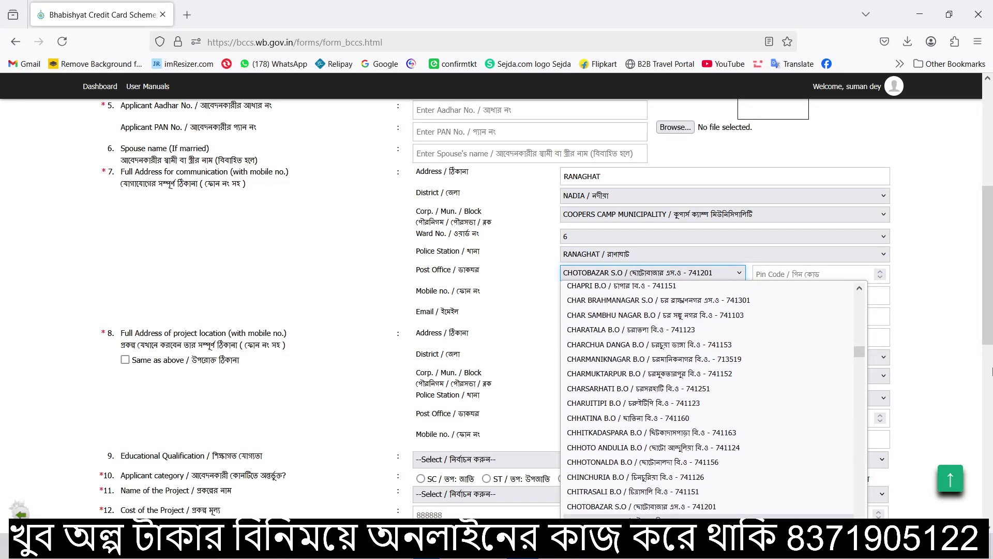
key(Down)
key(Down)
key(Down)
key(Down)
key(Down)
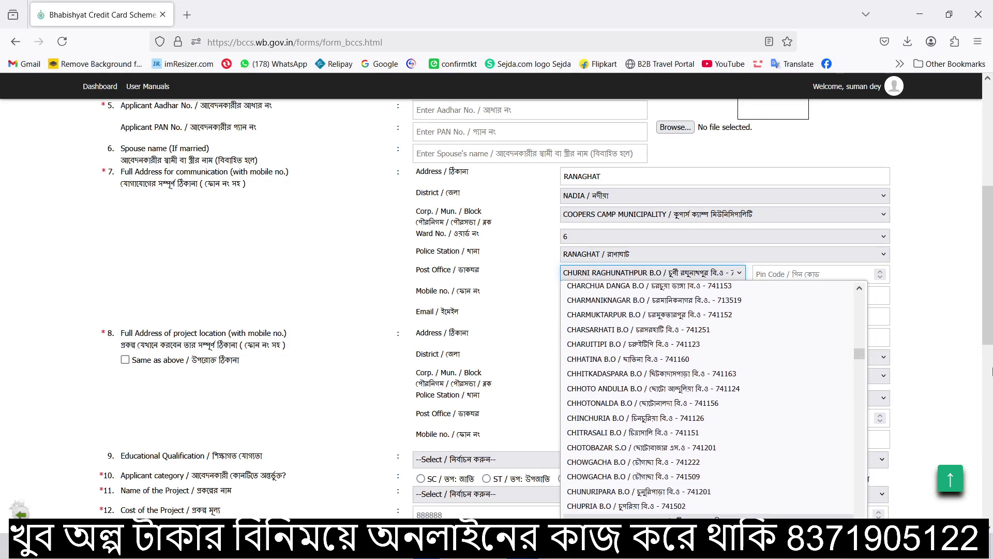
key(Down)
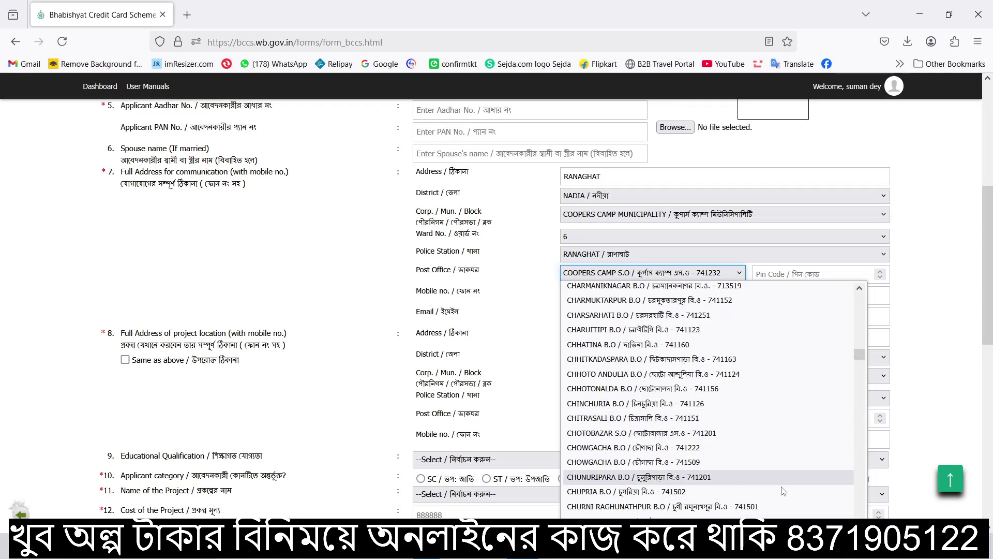
click(739, 274)
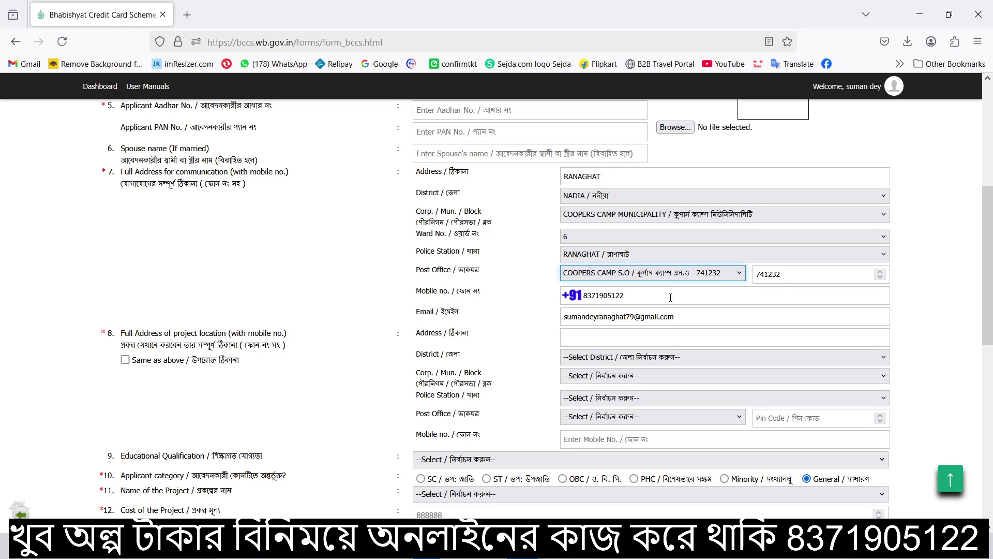
Set the applicant's educational qualification to H. S. Pass and above
scroll(667, 300, down, 2)
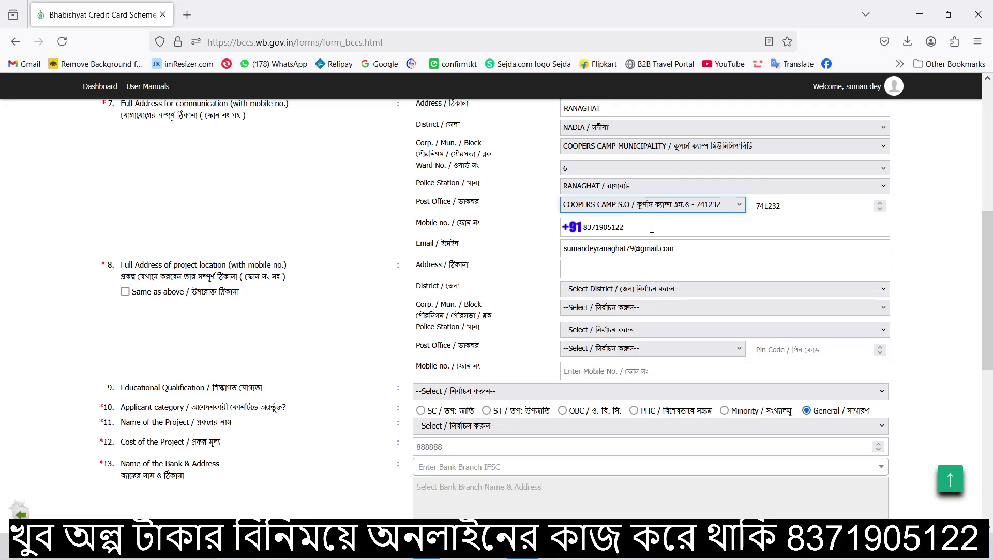
scroll(691, 224, down, 2)
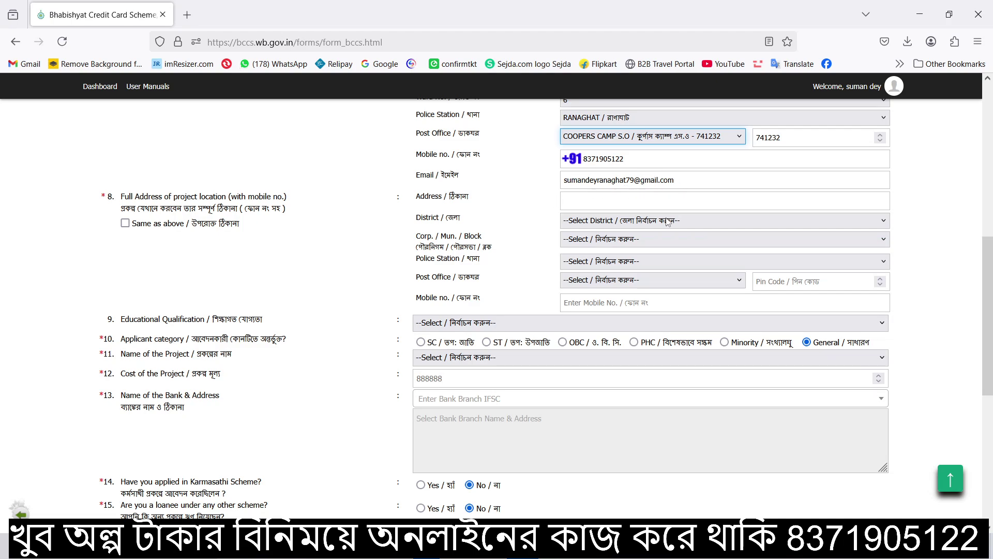
scroll(667, 220, down, 2)
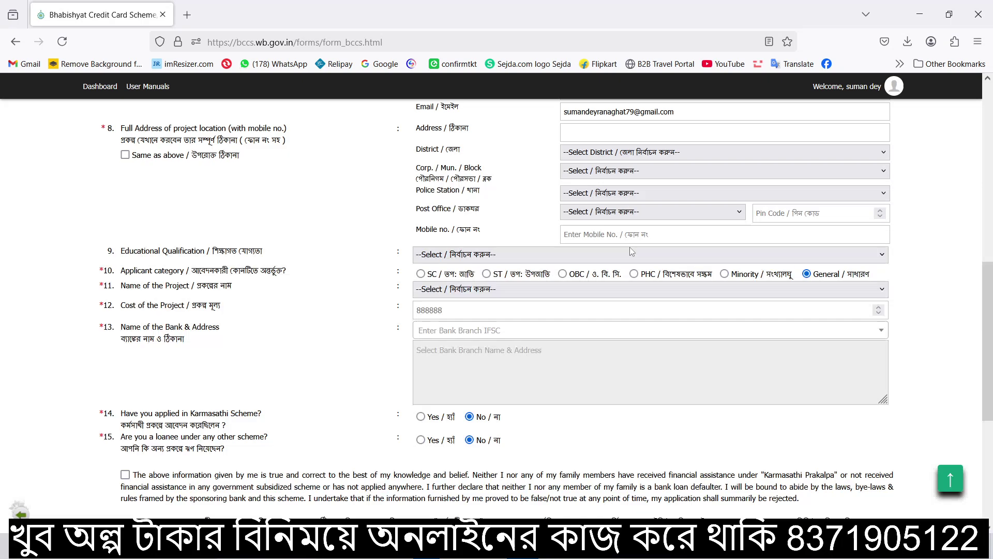
scroll(629, 247, down, 2)
click(487, 187)
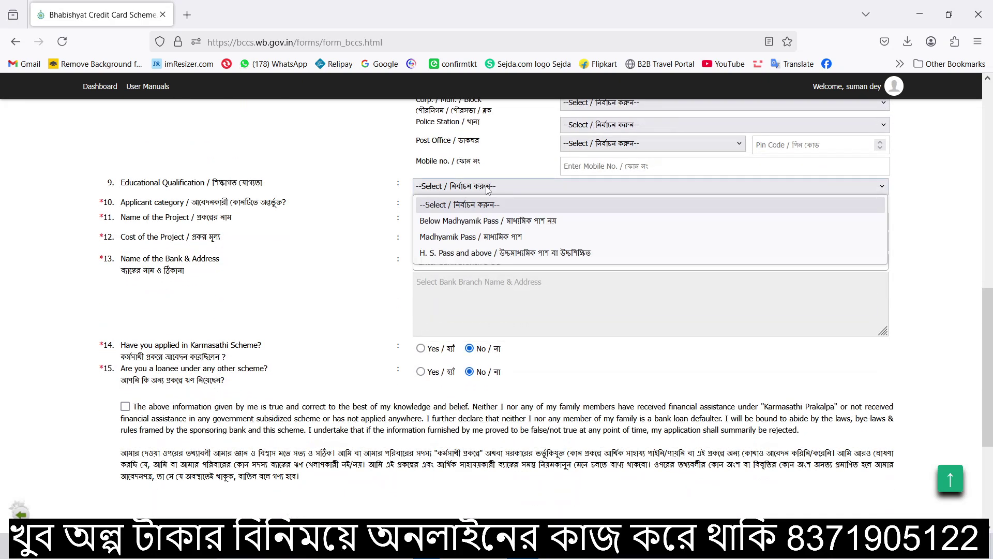
click(524, 253)
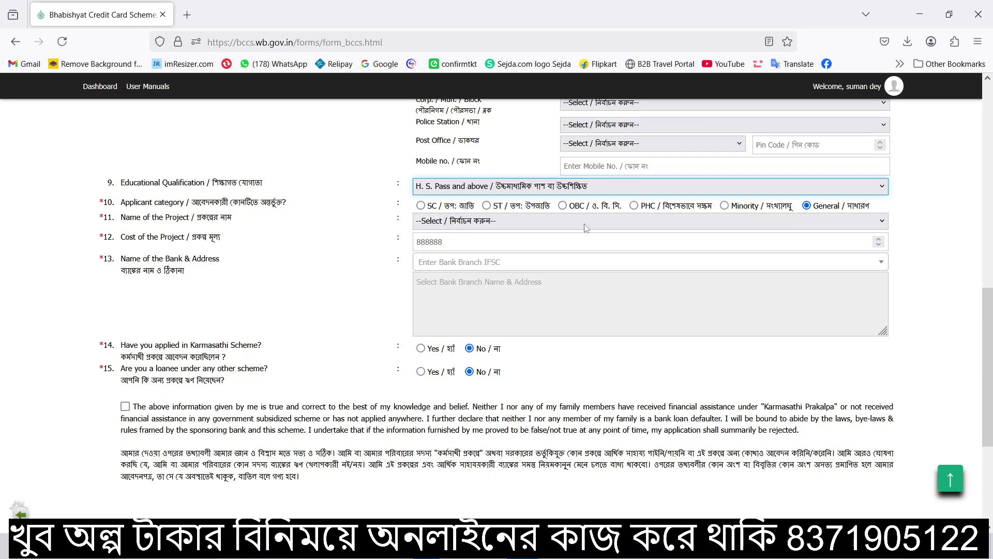
Choose the Cyber cafe project costing ₹ 313900 as the name of the project
click(565, 229)
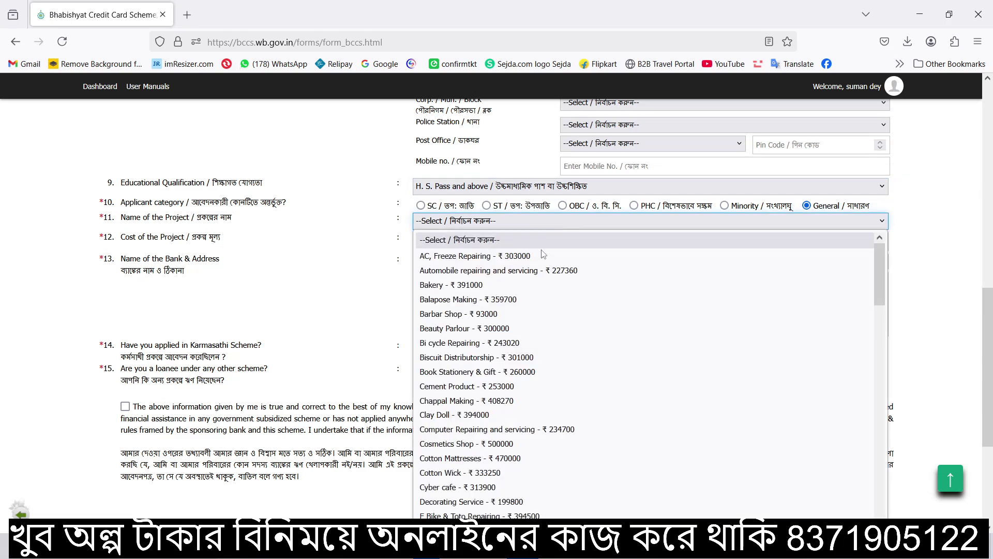
scroll(533, 389, down, 6)
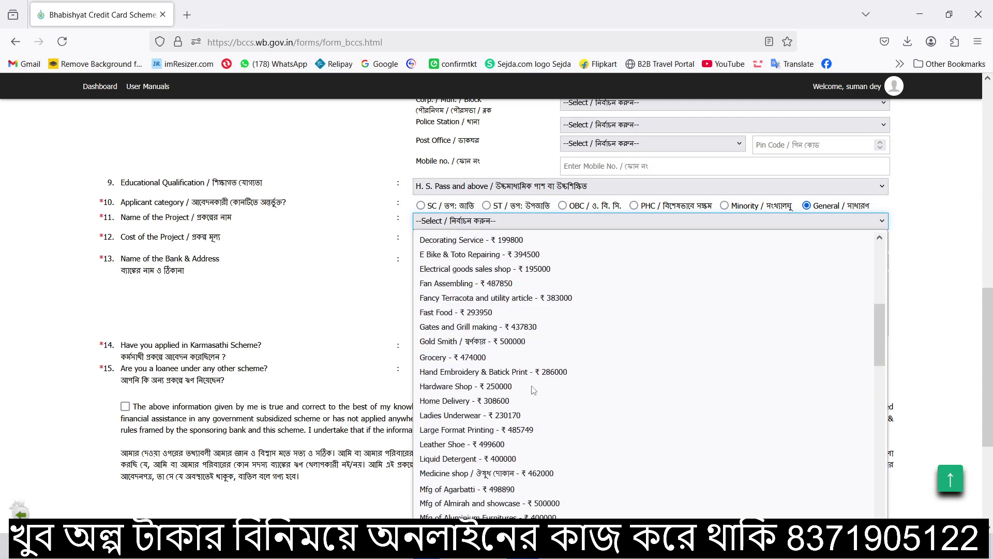
scroll(533, 389, up, 2)
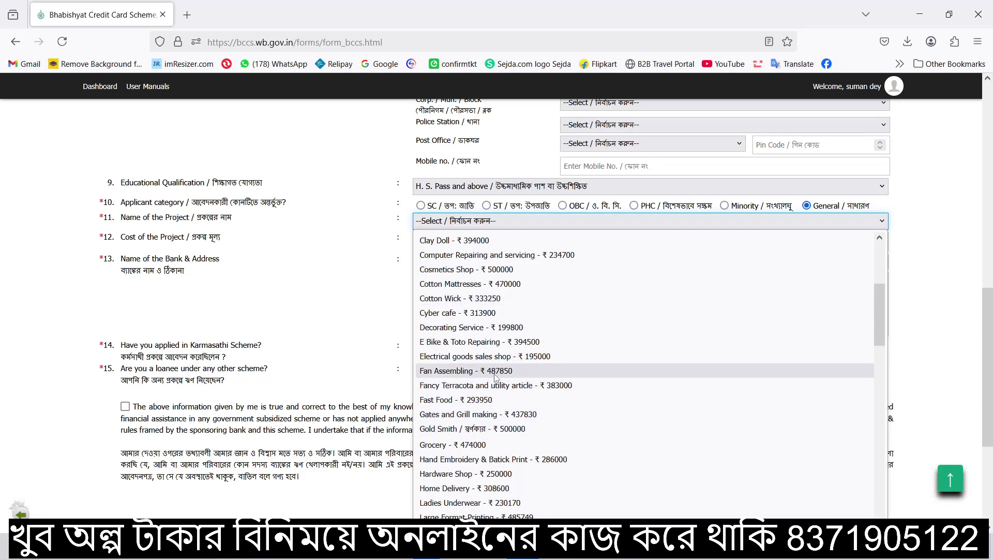
click(491, 312)
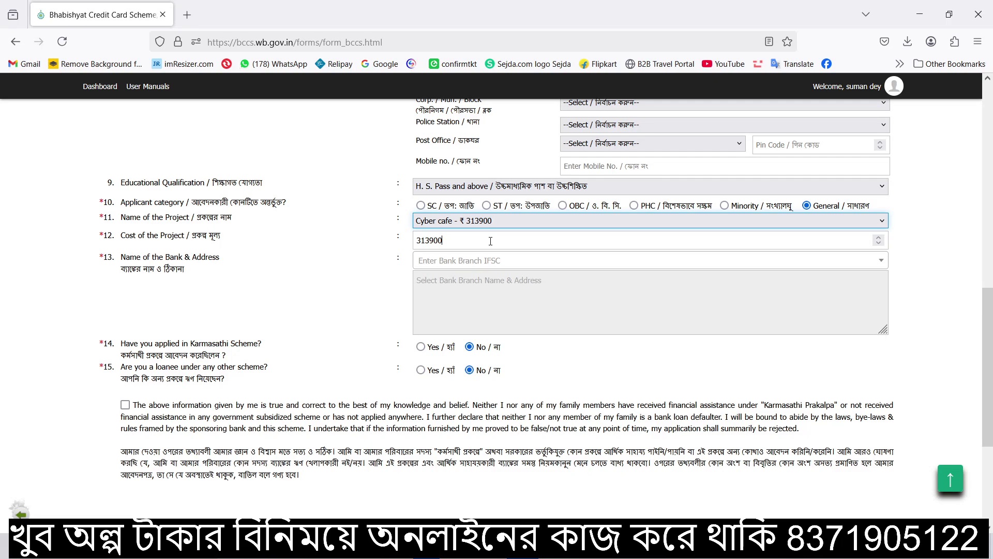
click(471, 244)
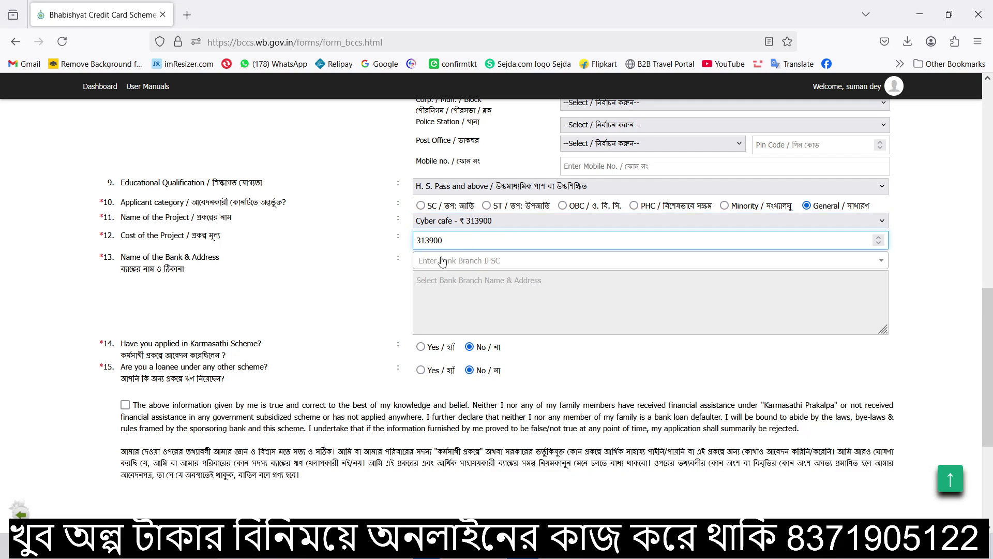
Examine the bank branch IFSC lookup and review the Step 1 form, including the declaration, signature upload, project location and applicant details
click(493, 263)
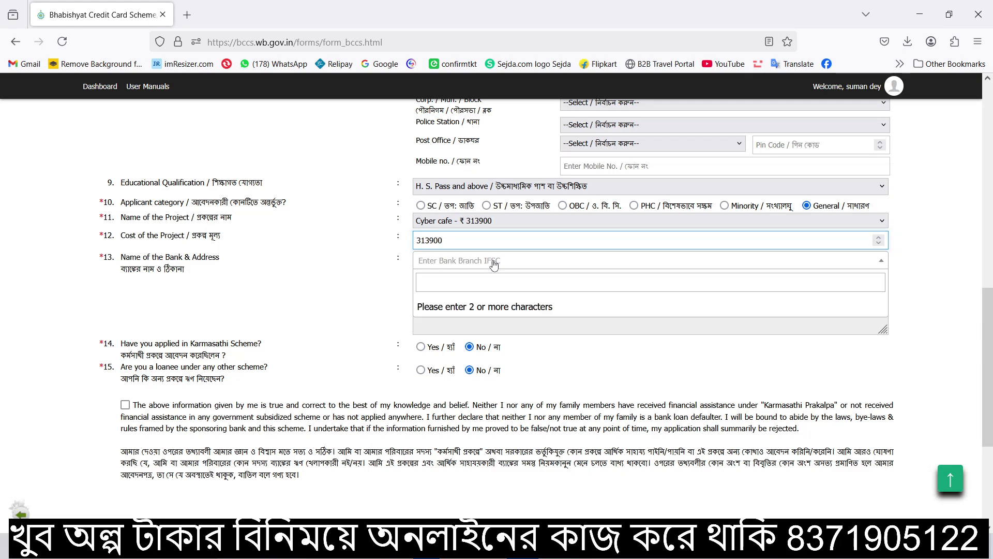
click(409, 279)
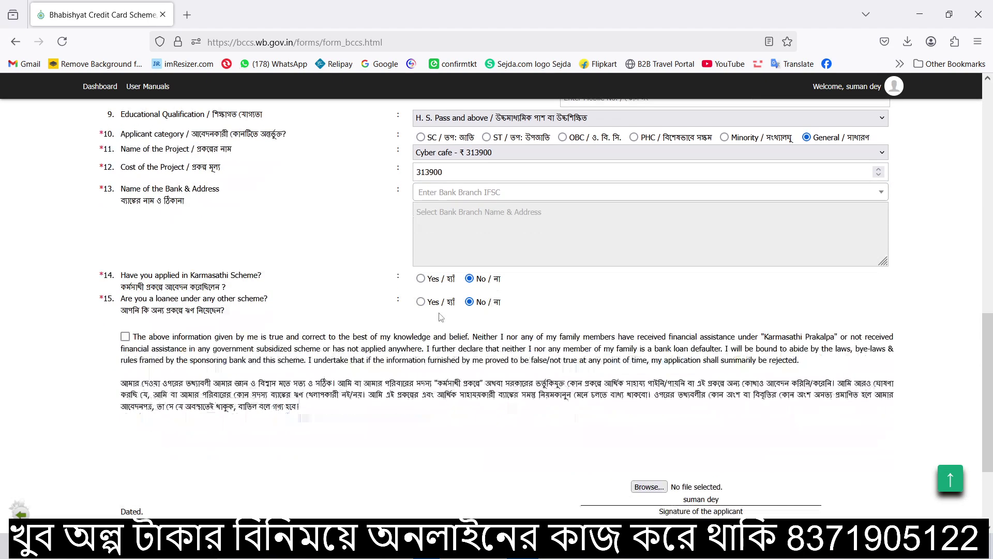
scroll(498, 298, down, 4)
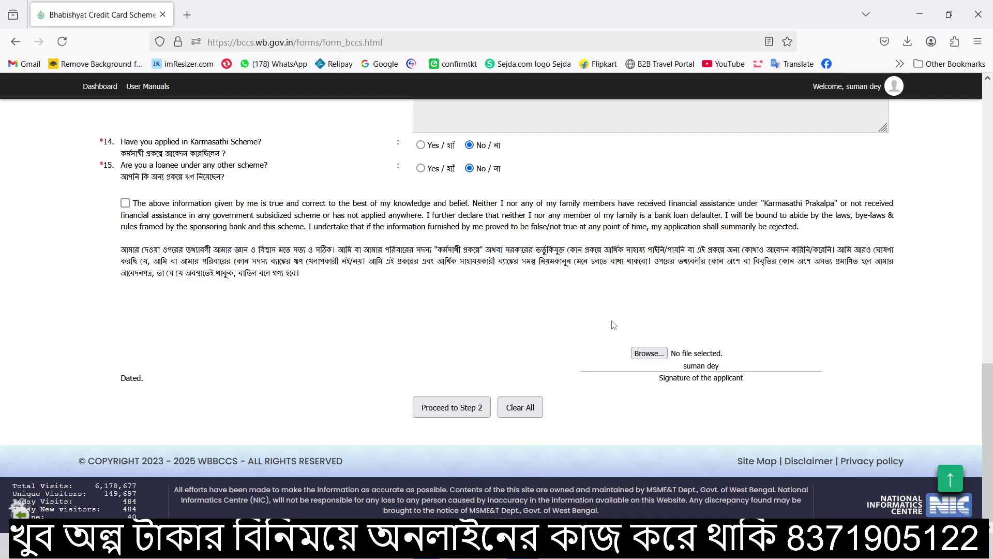
scroll(633, 324, up, 6)
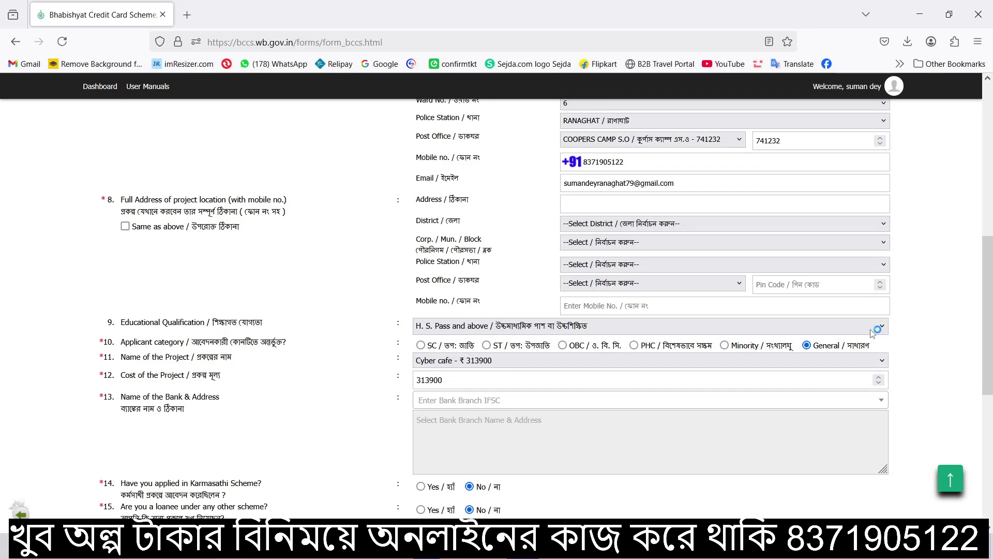
scroll(919, 327, down, 7)
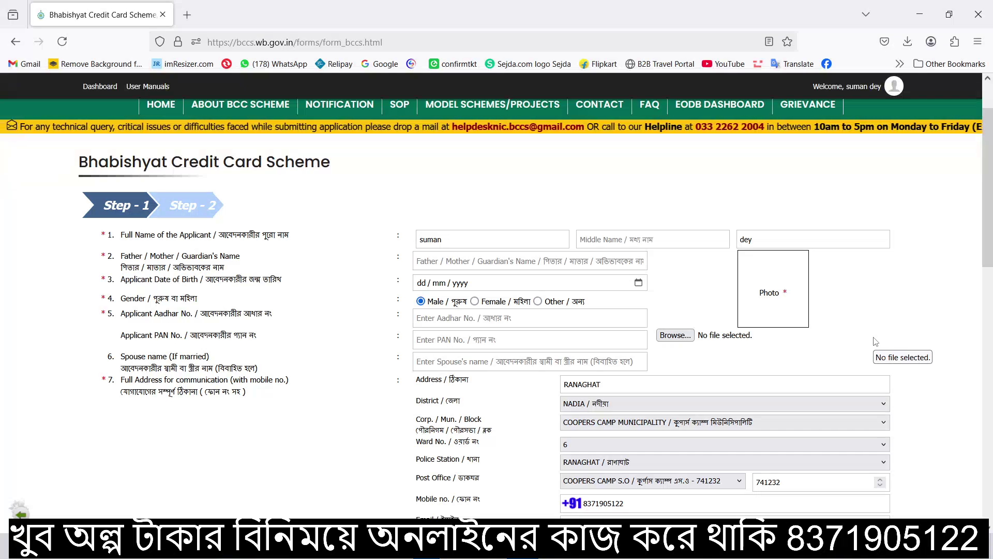
scroll(880, 341, up, 1)
scroll(876, 341, up, 2)
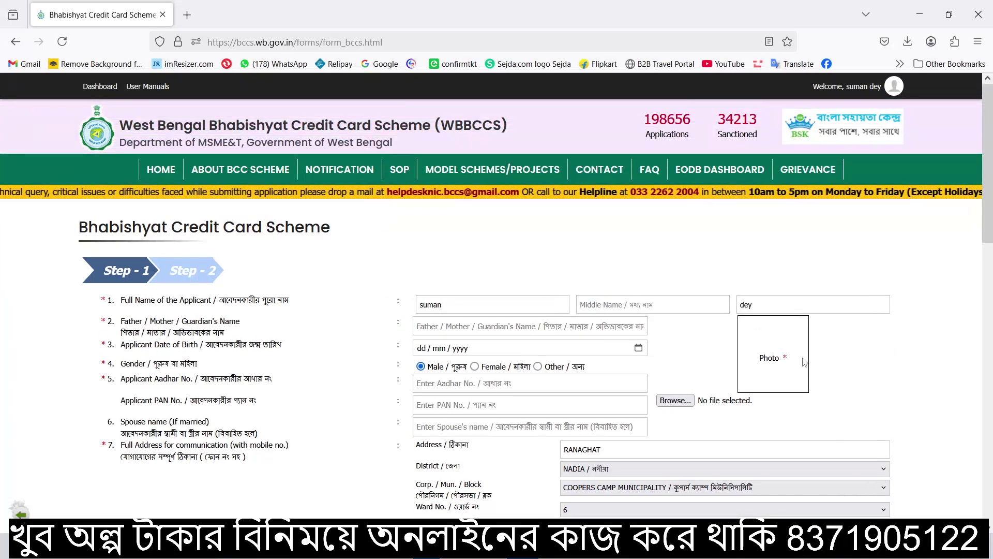